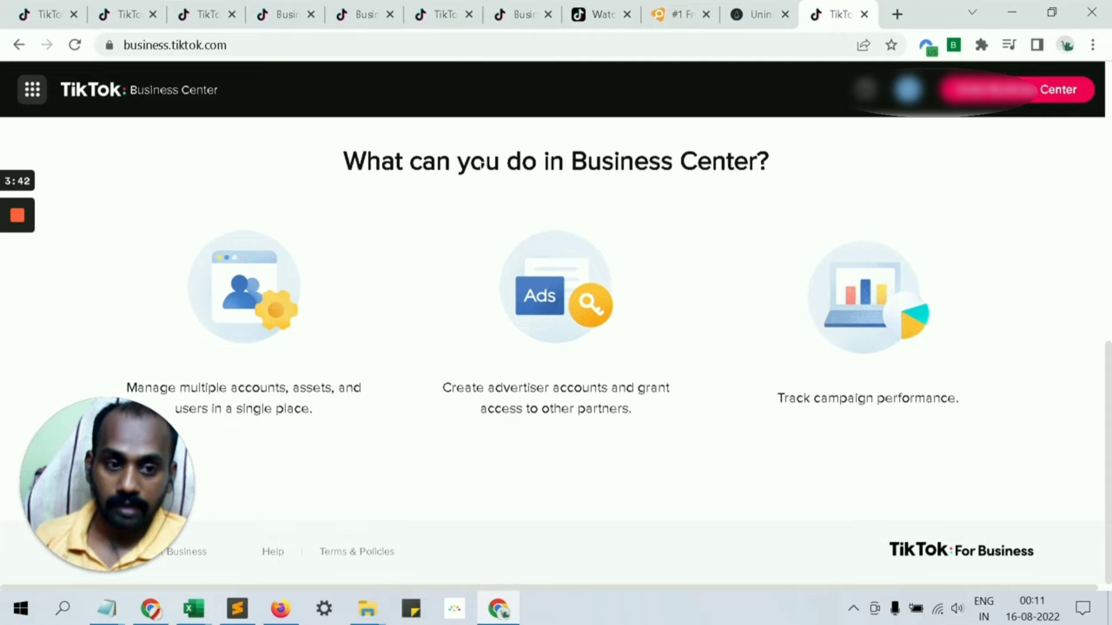
Look through the Partners, Advertiser accounts and Audiences pages of the TikTok Business Center
mouse_move(55, 7)
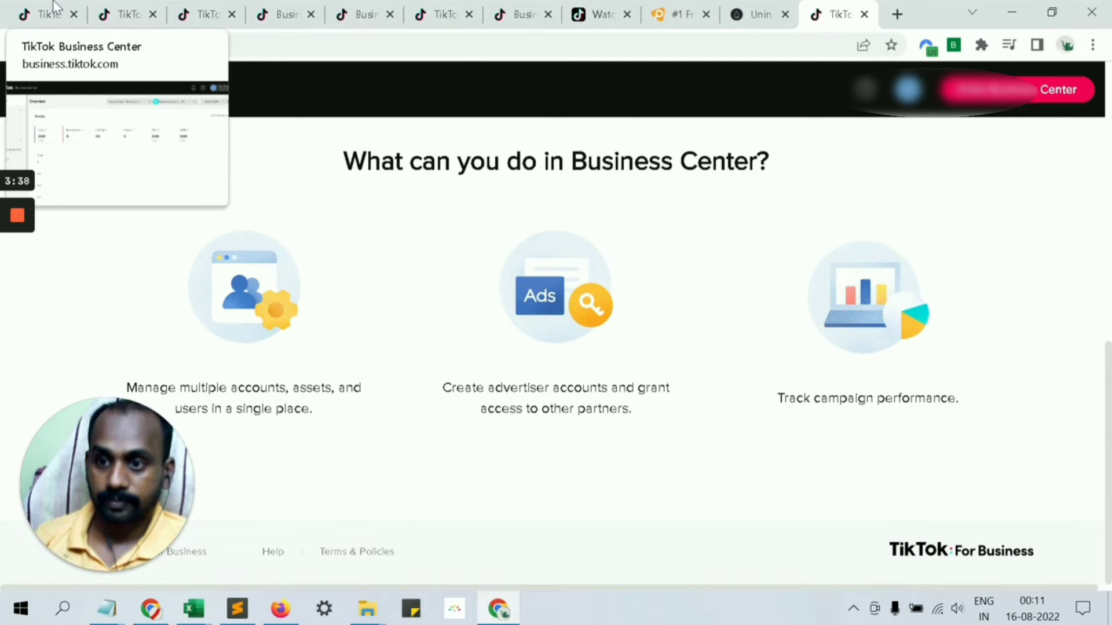
click(55, 7)
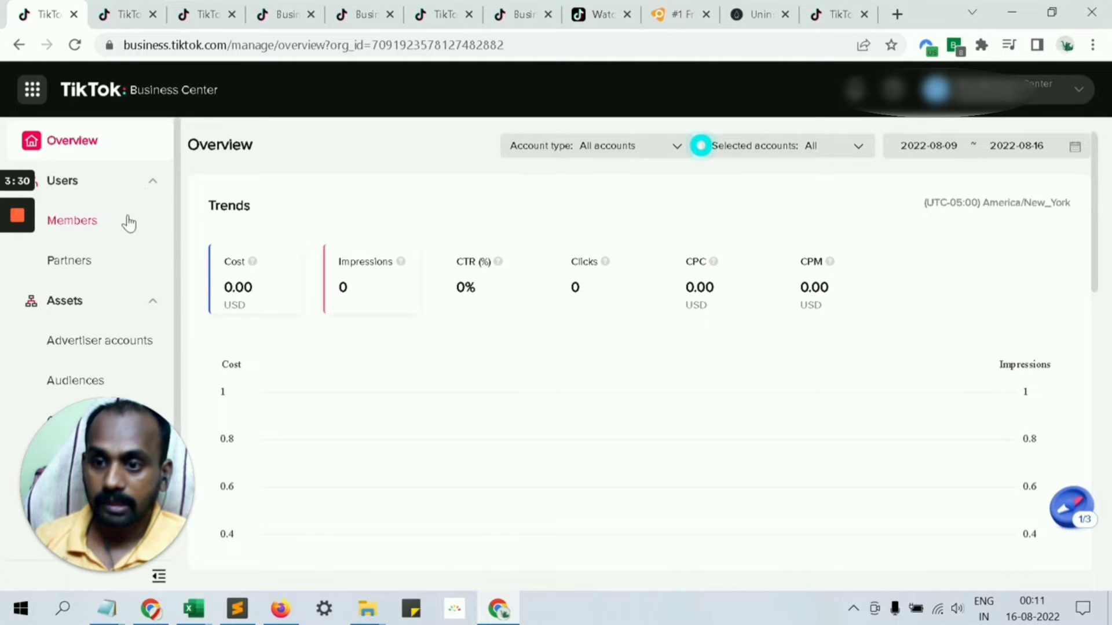
drag(64, 427, 192, 454)
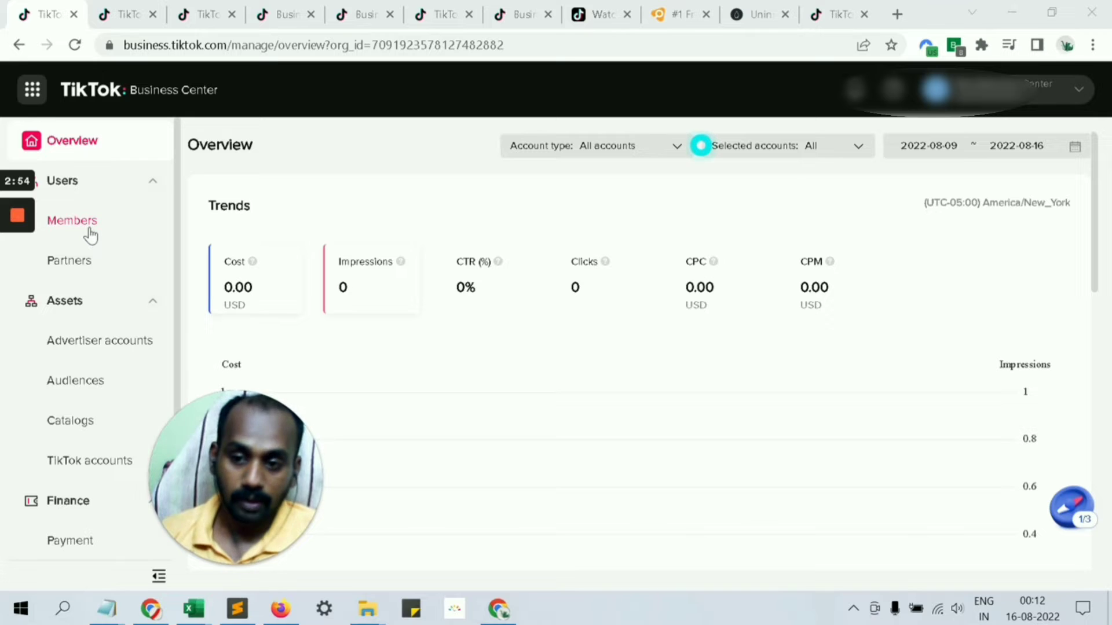
click(87, 264)
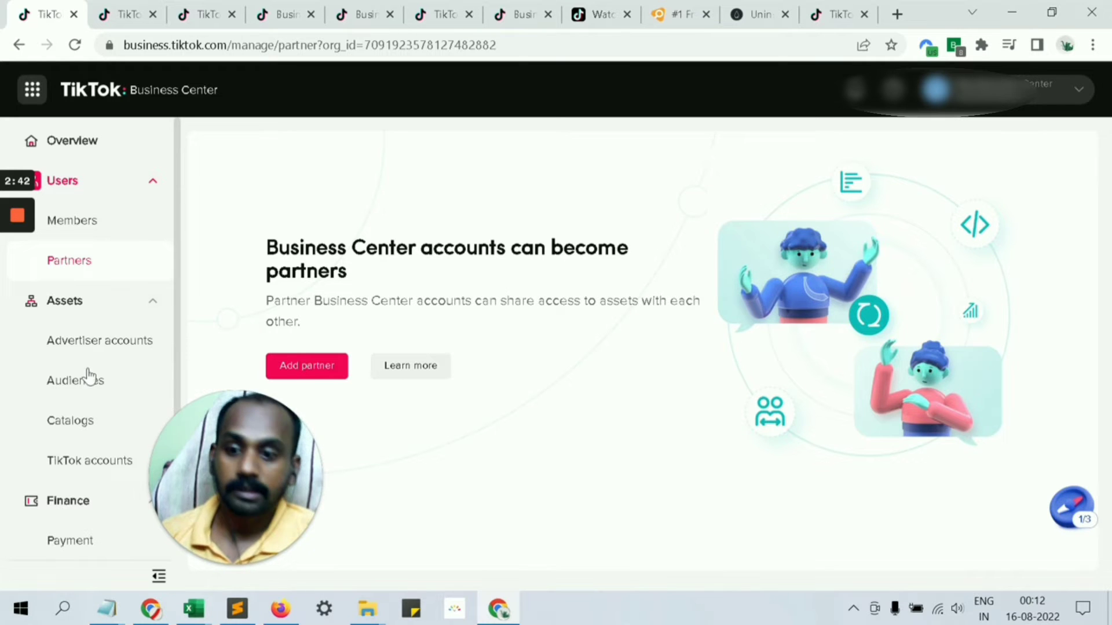
click(104, 355)
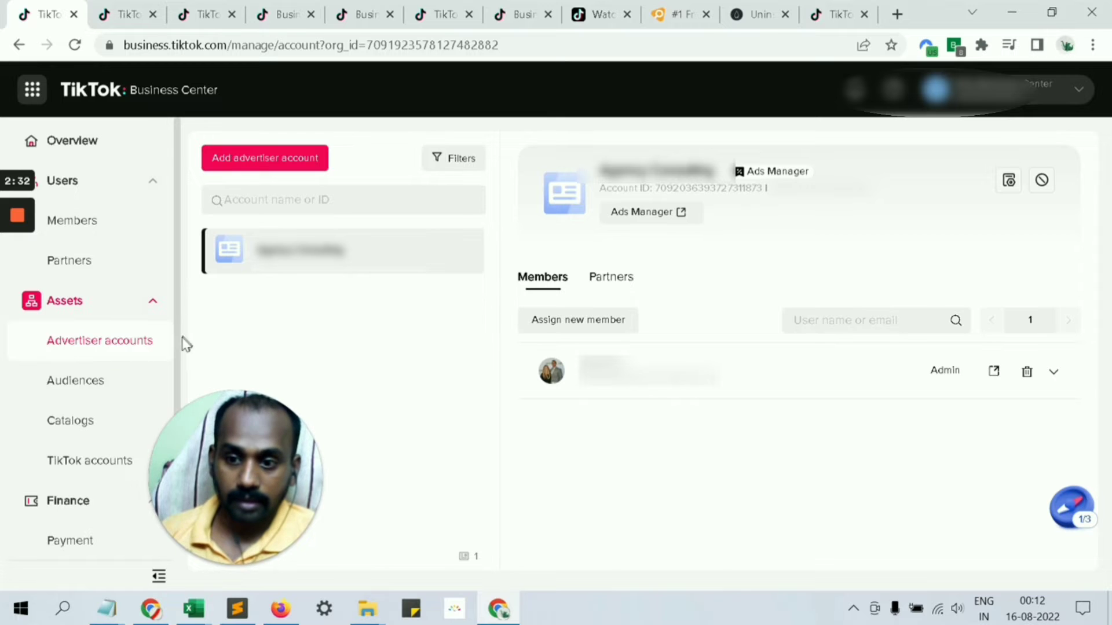
click(79, 392)
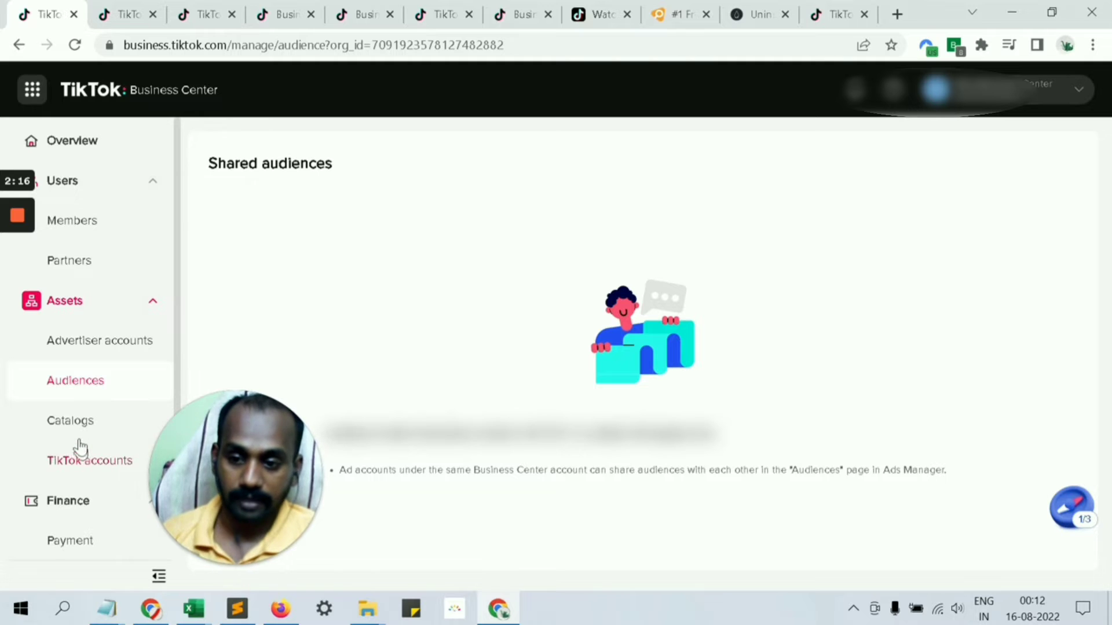
scroll(81, 440, down, 2)
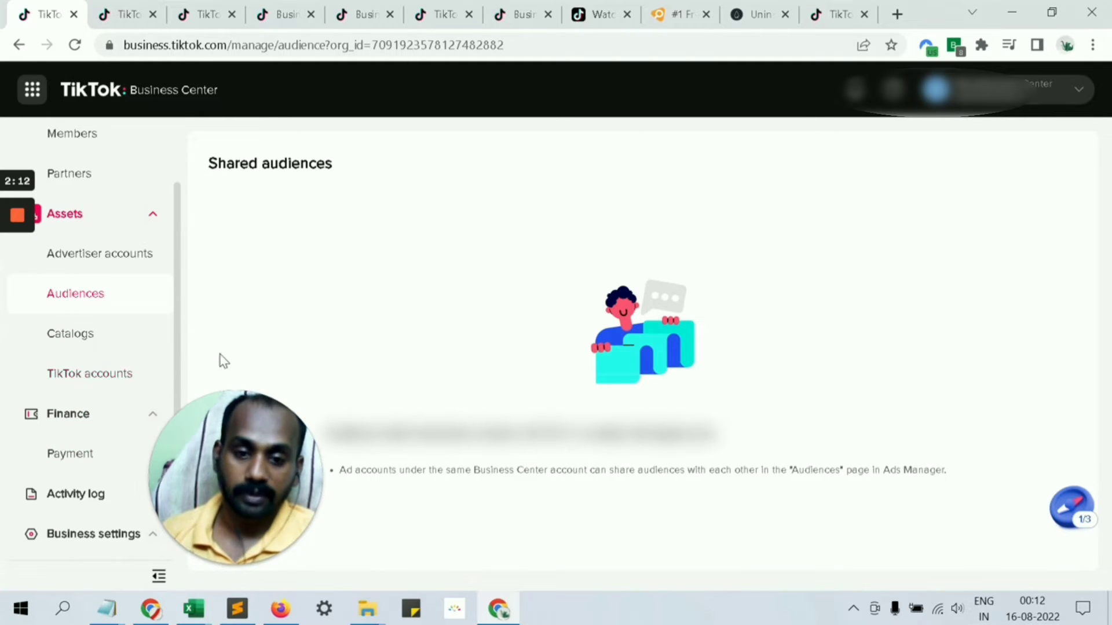
scroll(109, 300, up, 2)
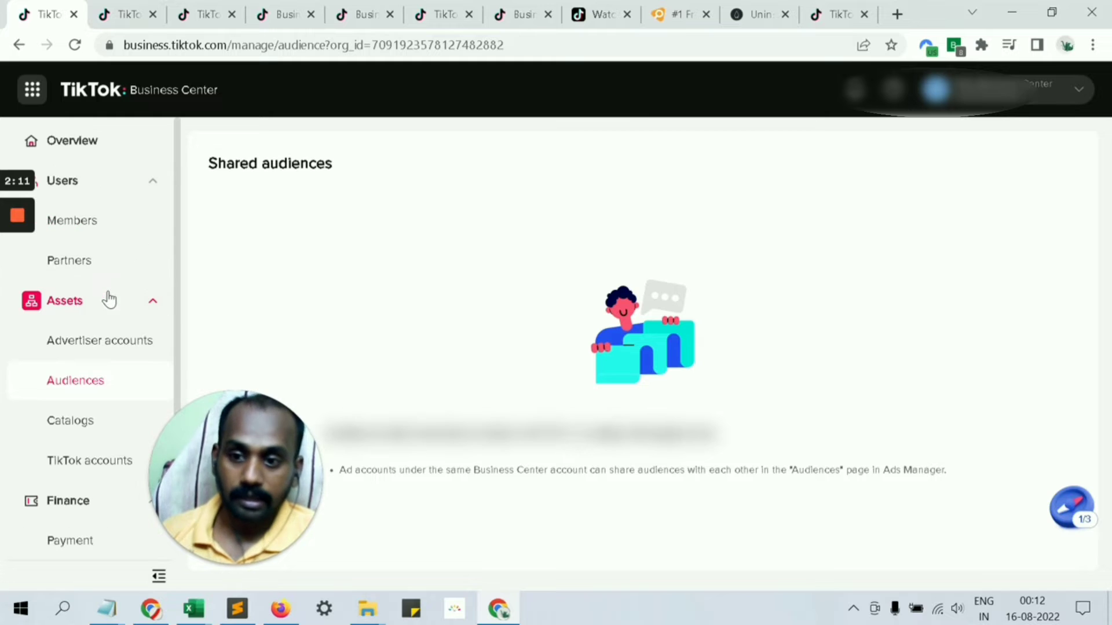
Open the listed advertiser account in Ads Manager from the Business Center and dismiss the notice about paused advertising in Russia and Ukraine
click(110, 345)
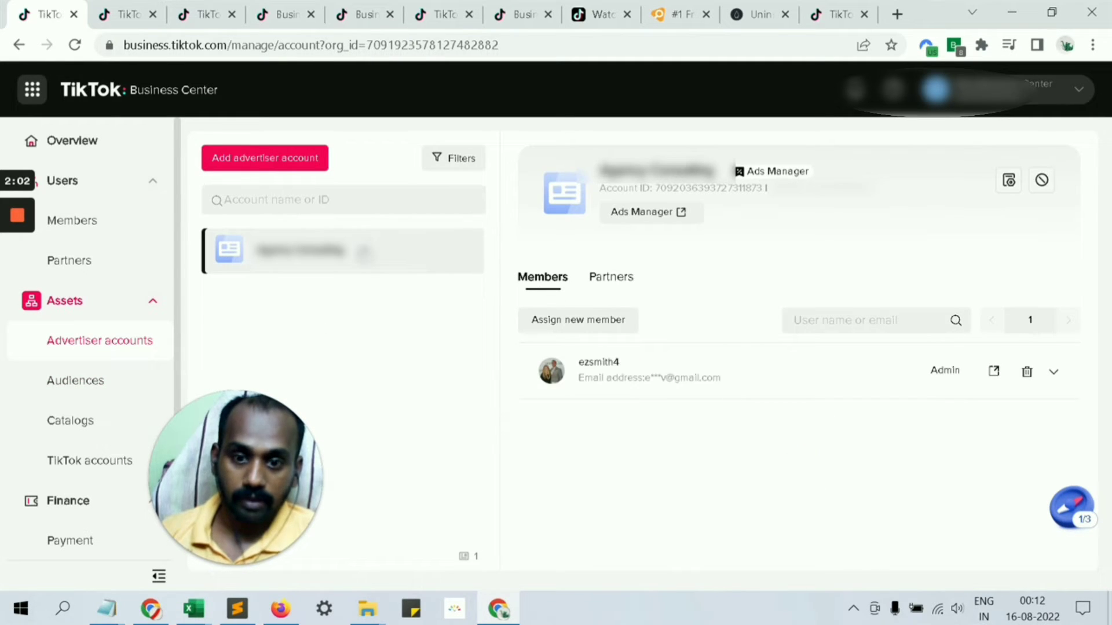
click(640, 225)
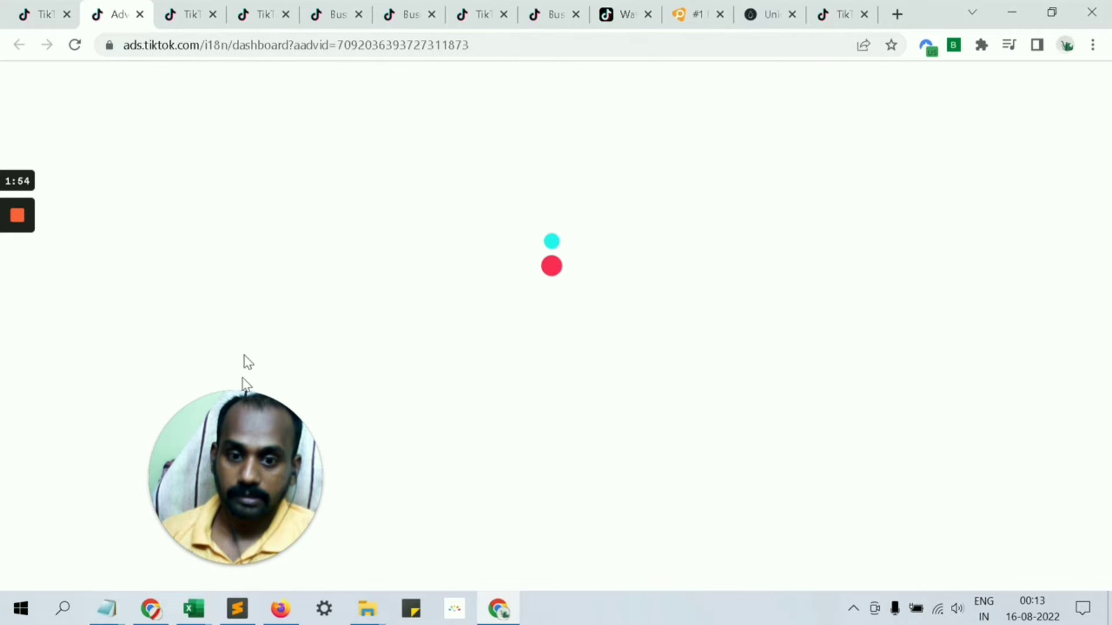
click(193, 8)
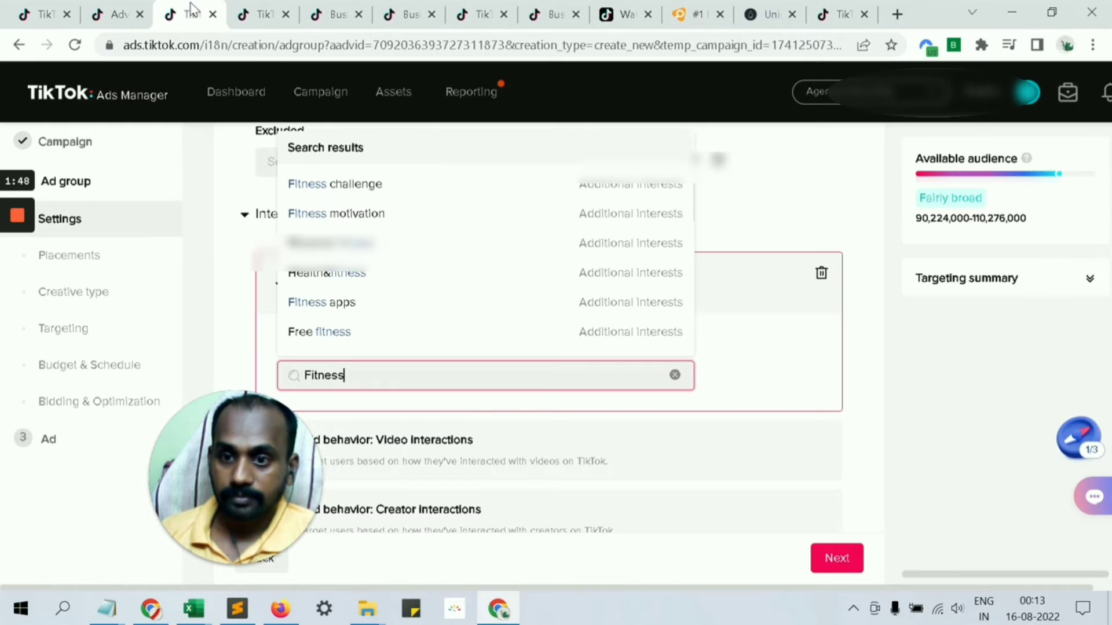
click(140, 8)
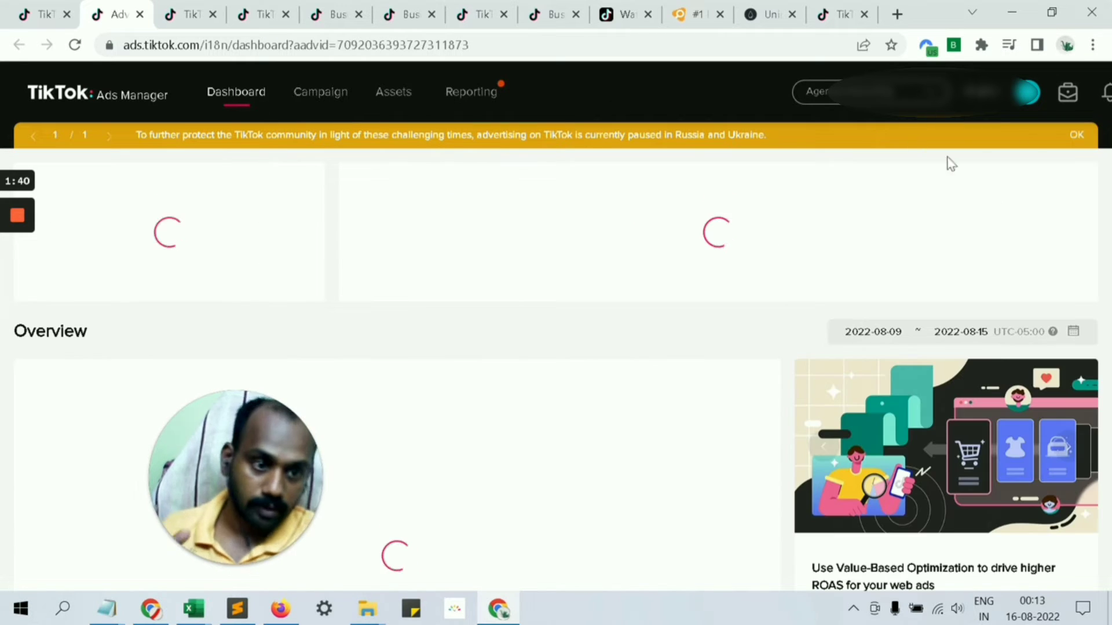
click(1076, 138)
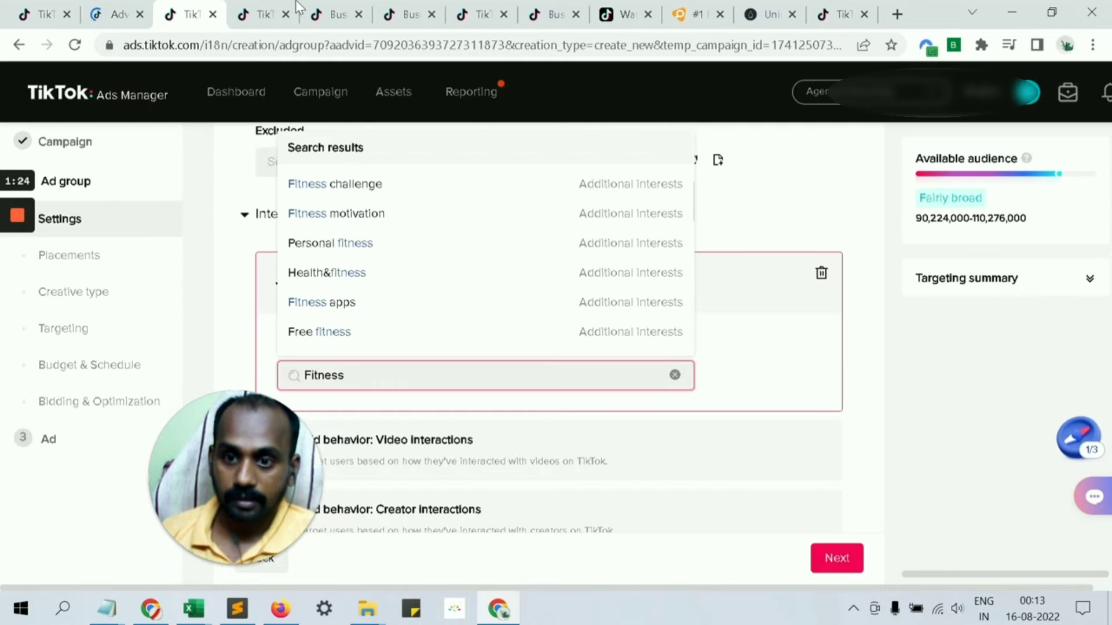
click(272, 11)
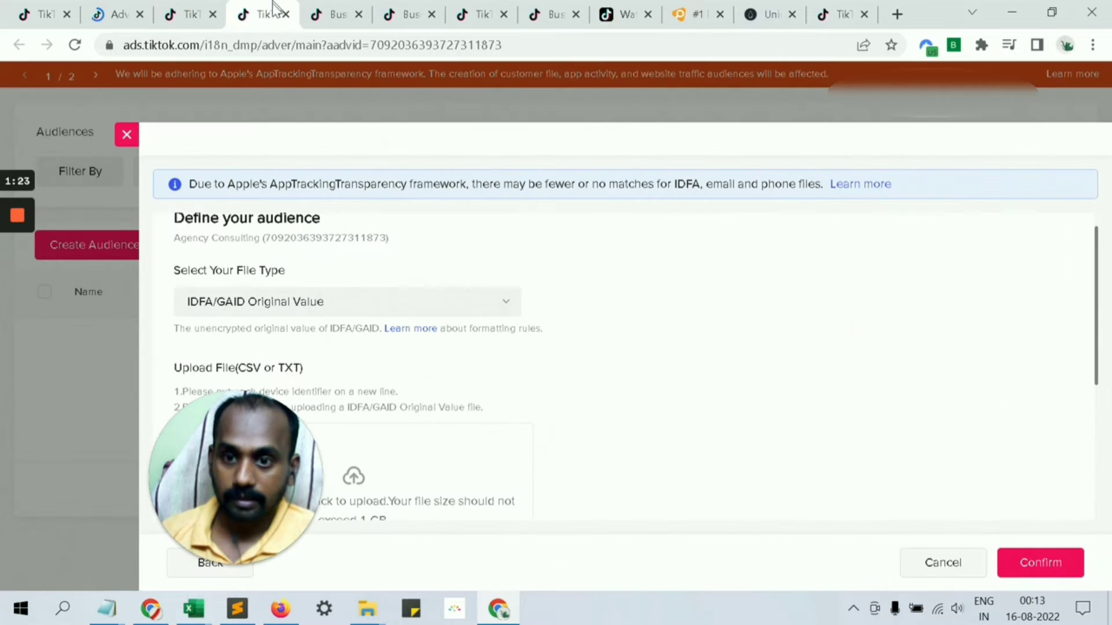
click(354, 11)
click(392, 8)
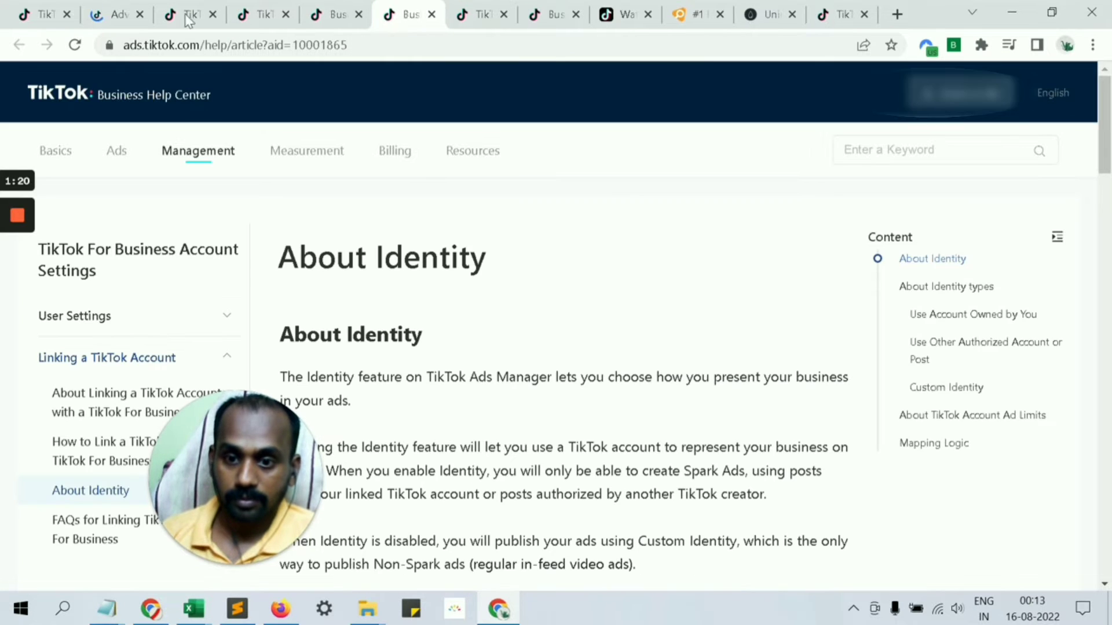
click(102, 8)
click(472, 13)
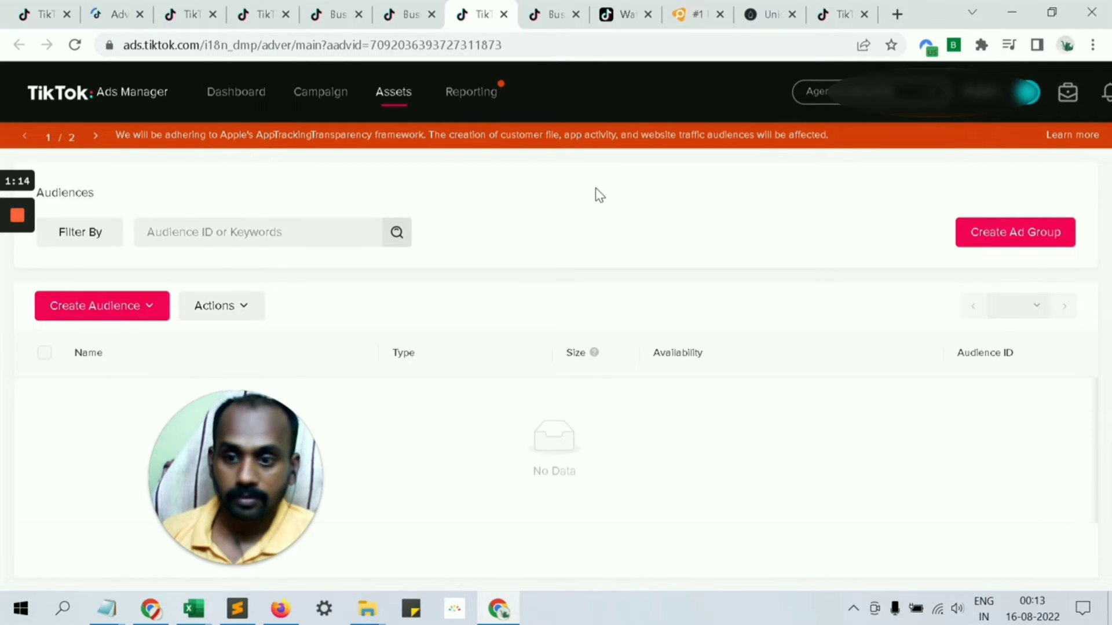
Create a campaign in Ads Manager, starting over instead of continuing from the last edits
click(109, 9)
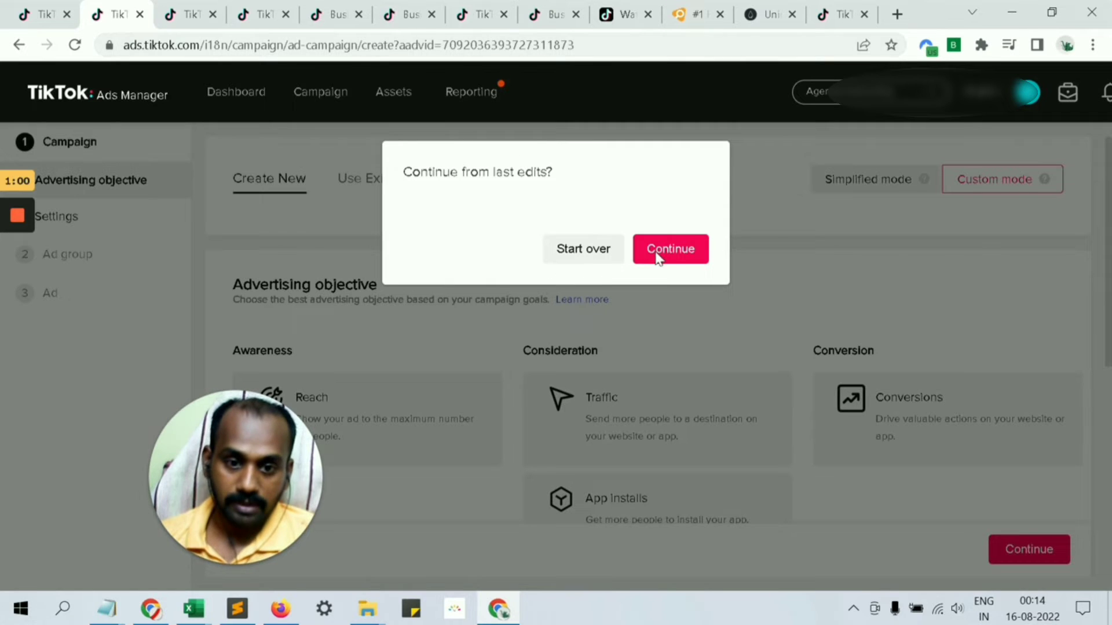
click(582, 249)
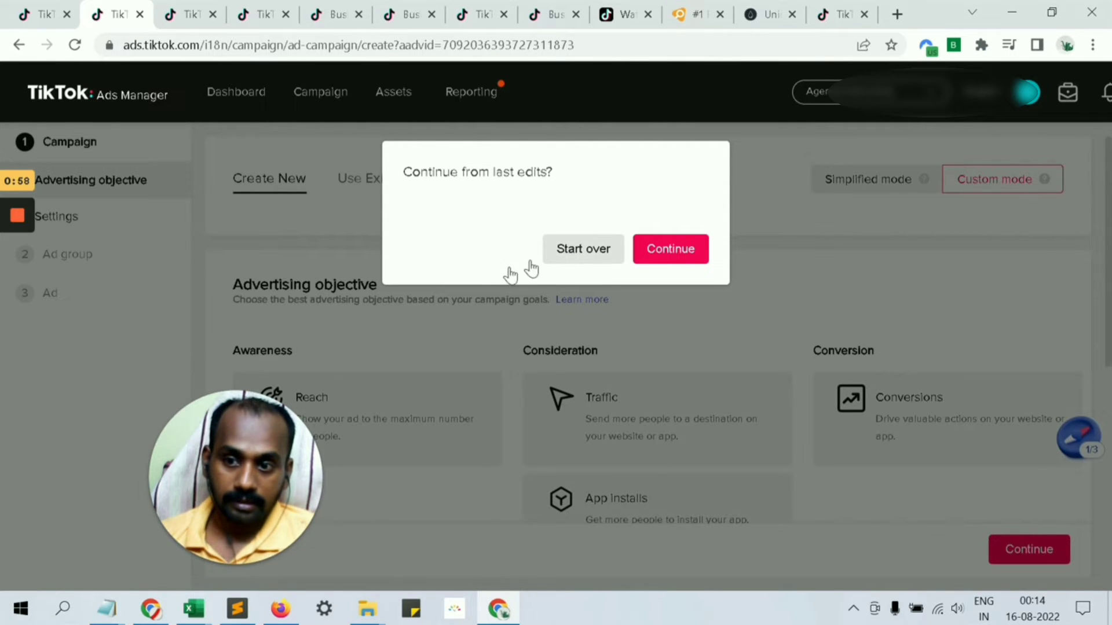
Examine the available advertising objectives and the campaign settings, including special ad categories, split test and campaign budget optimization
scroll(488, 261, down, 1)
scroll(487, 262, down, 3)
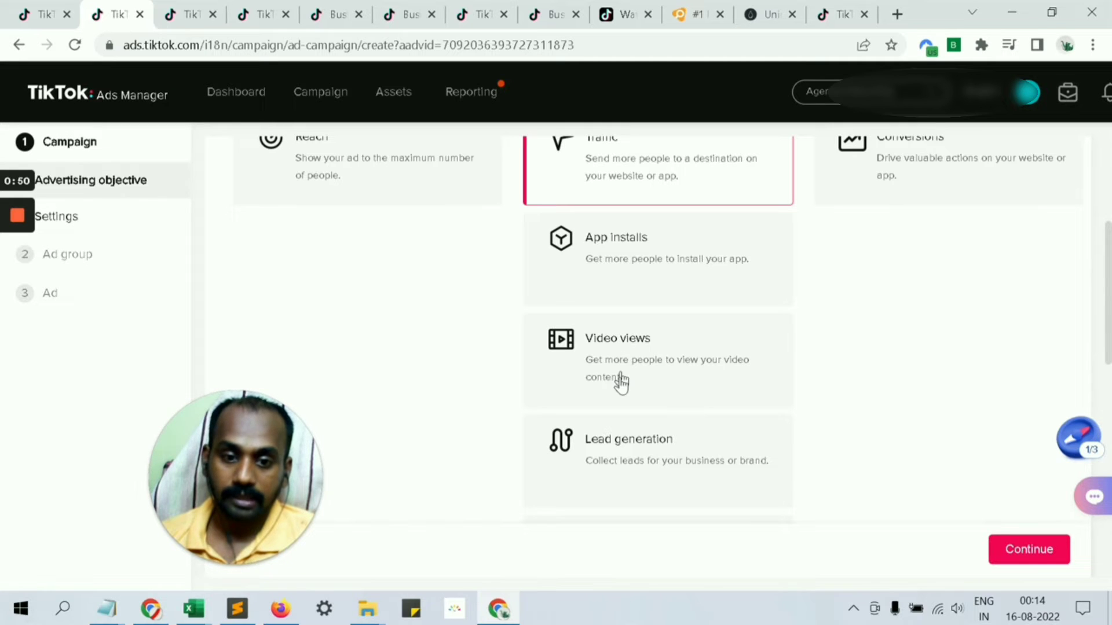
scroll(620, 457, down, 1)
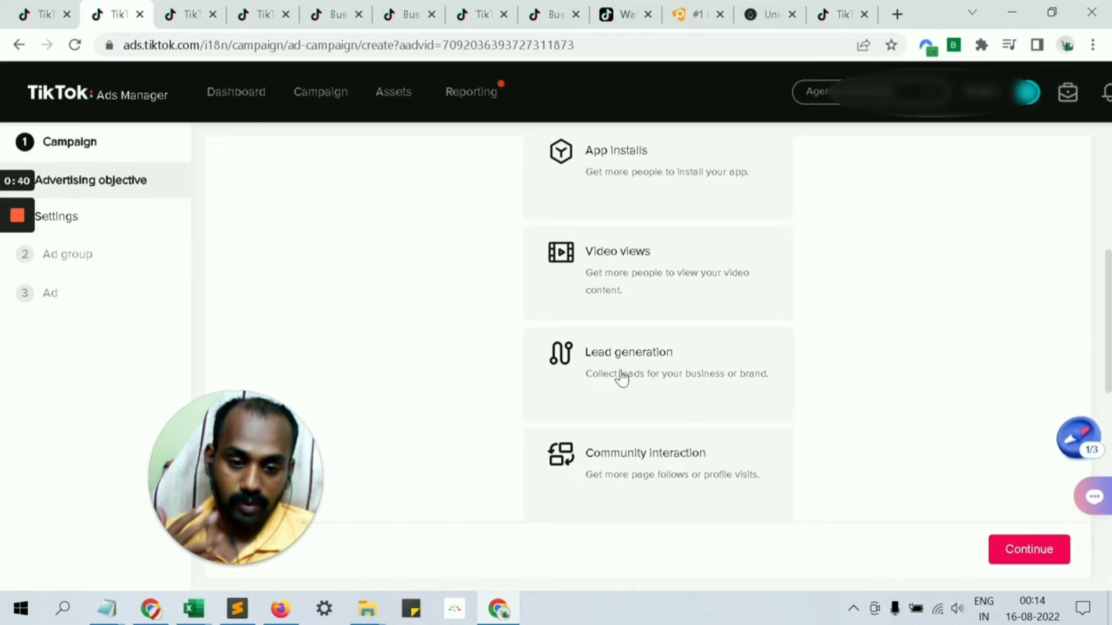
scroll(621, 378, up, 5)
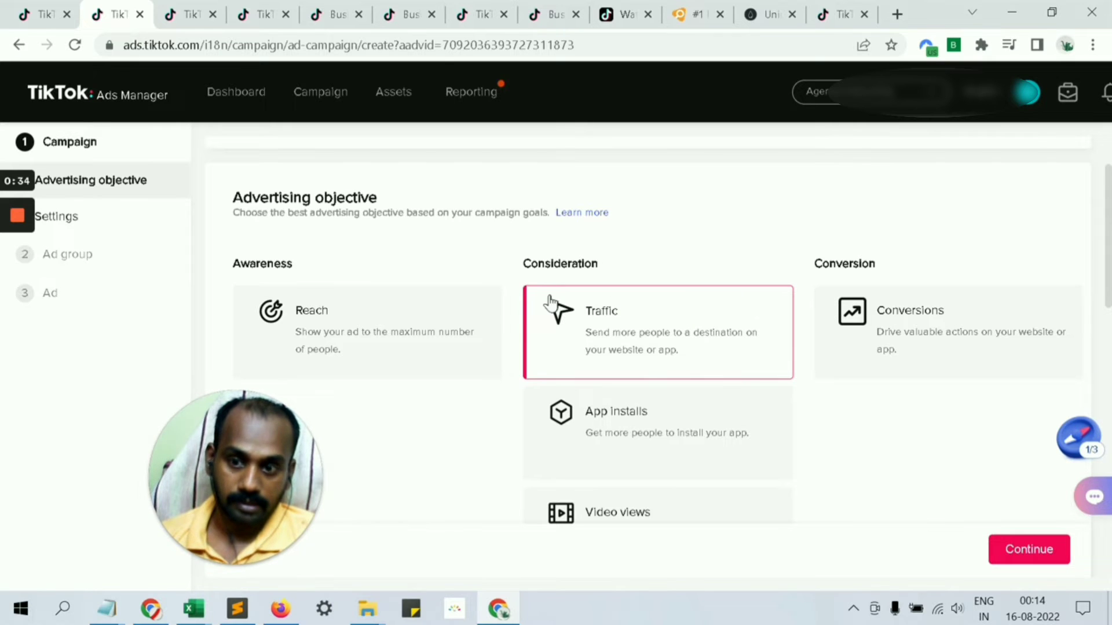
scroll(442, 337, down, 3)
scroll(403, 299, up, 3)
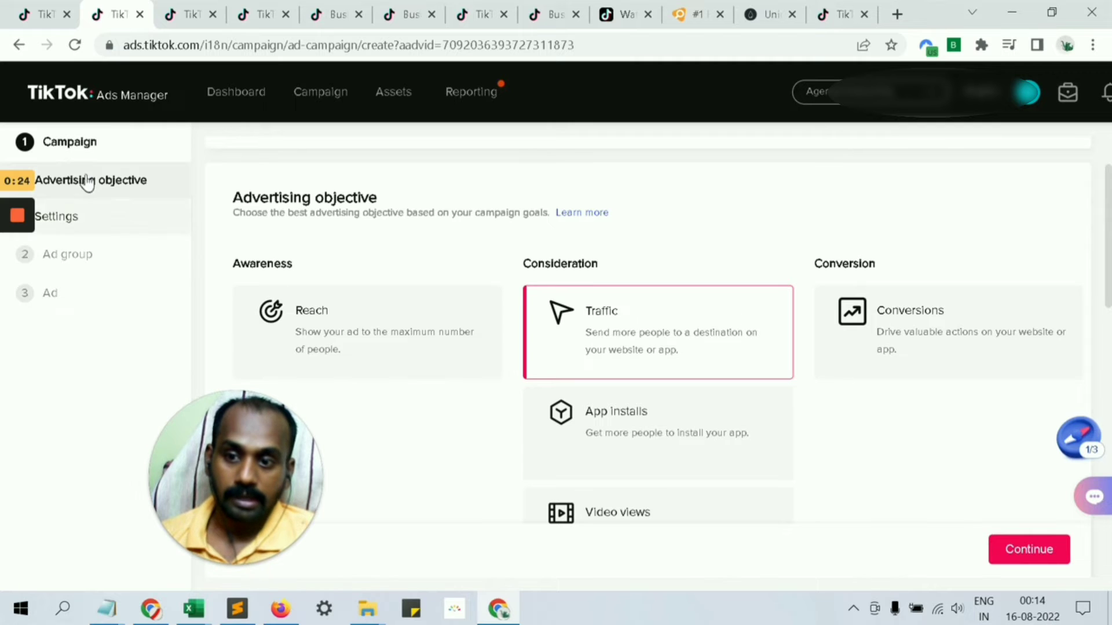
scroll(489, 266, down, 5)
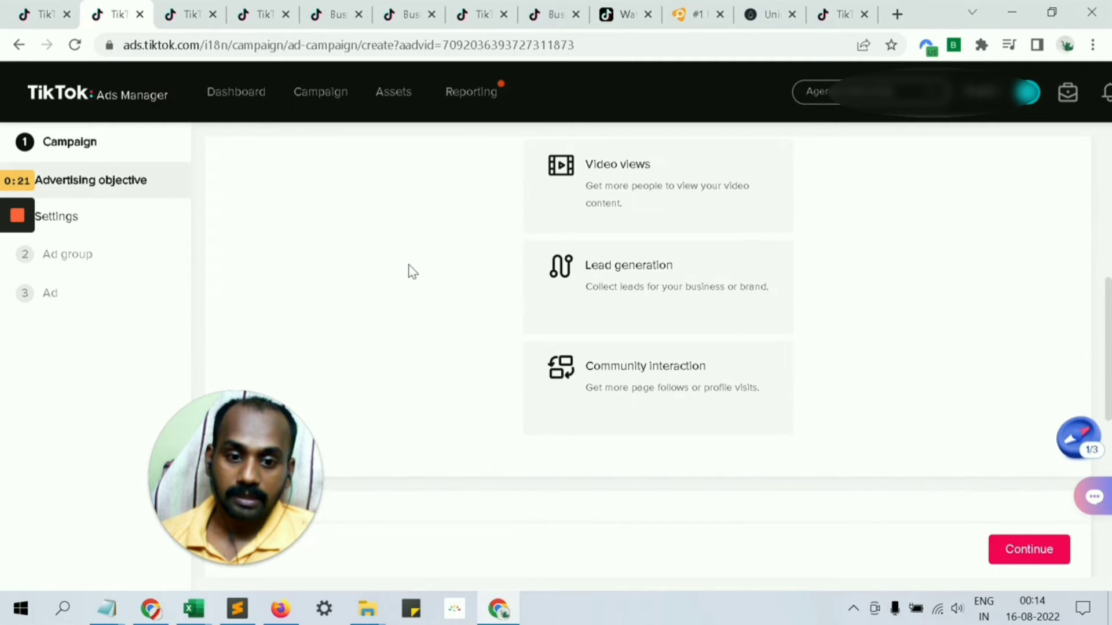
scroll(410, 270, up, 3)
scroll(472, 251, down, 5)
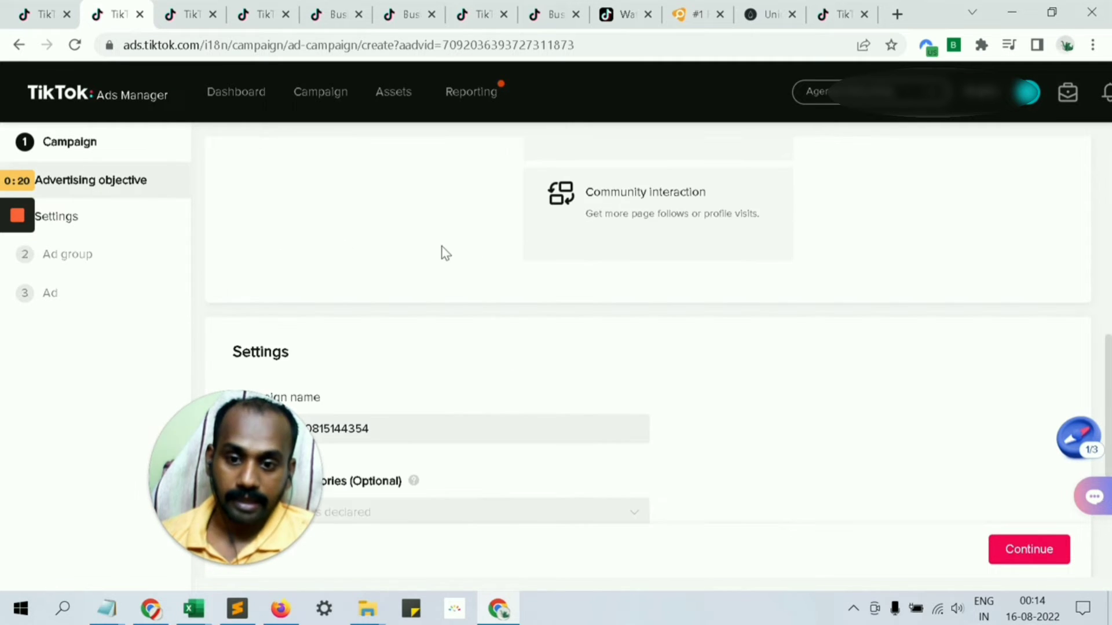
scroll(451, 252, down, 3)
scroll(456, 251, down, 2)
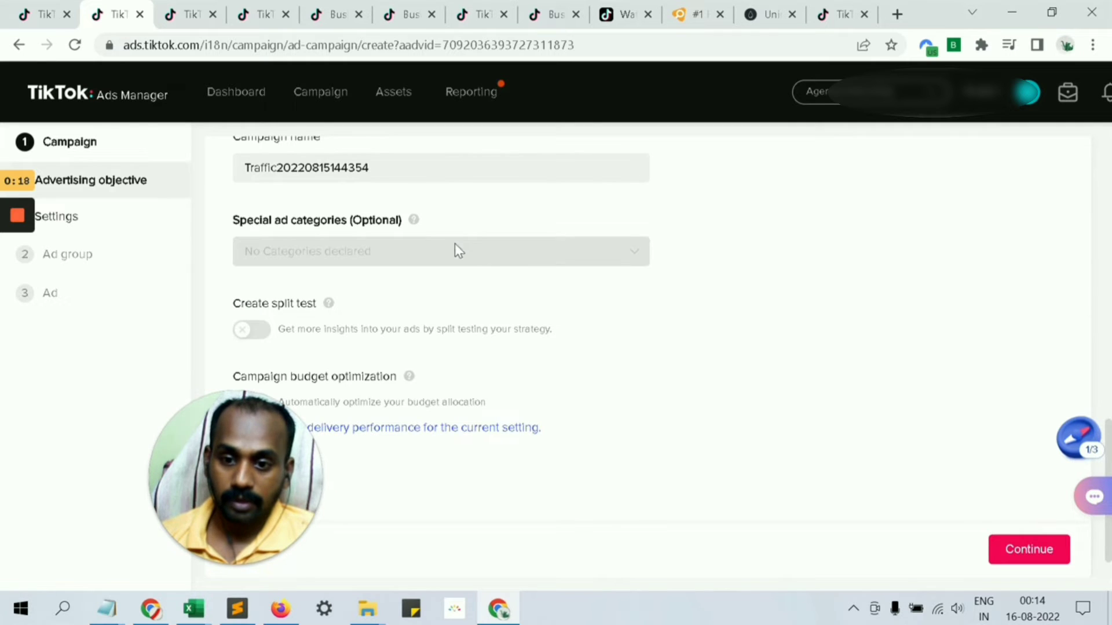
scroll(457, 252, down, 1)
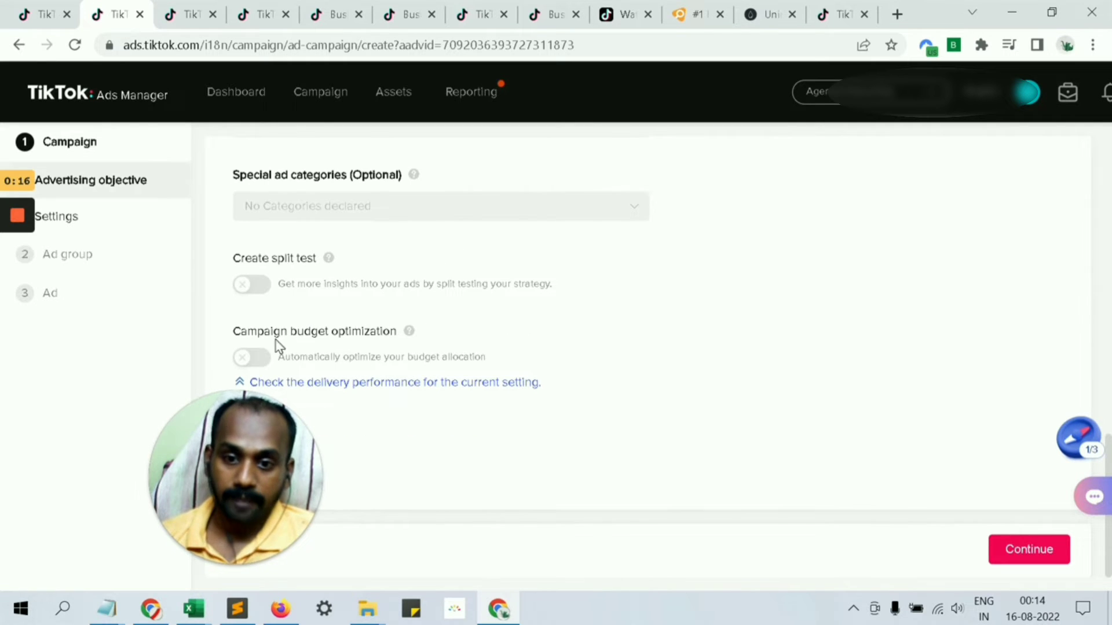
mouse_move(260, 293)
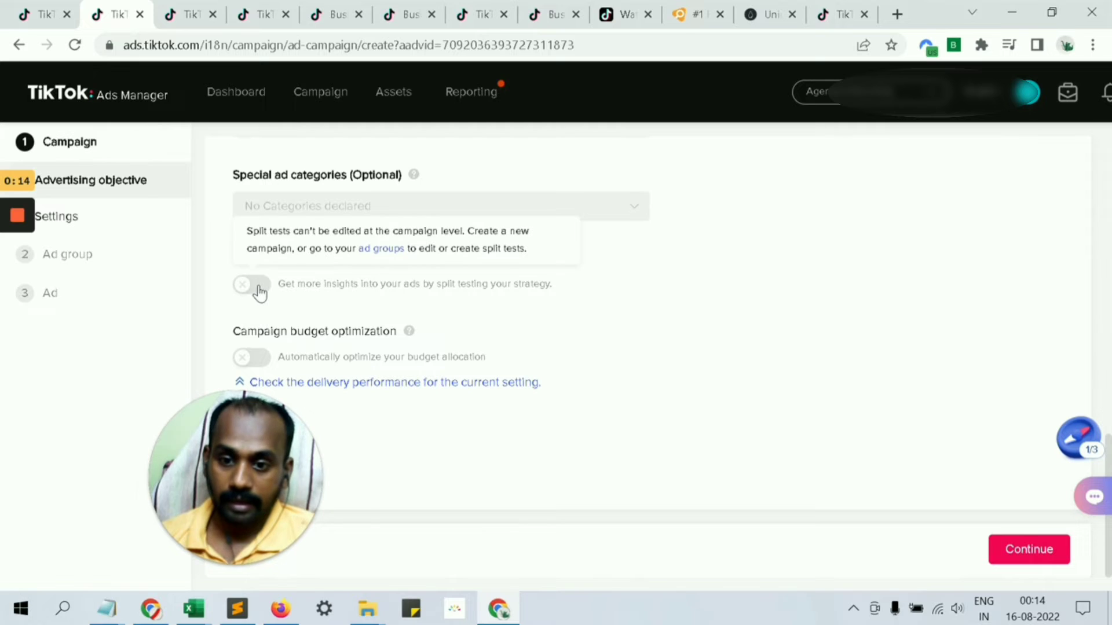
scroll(498, 258, up, 3)
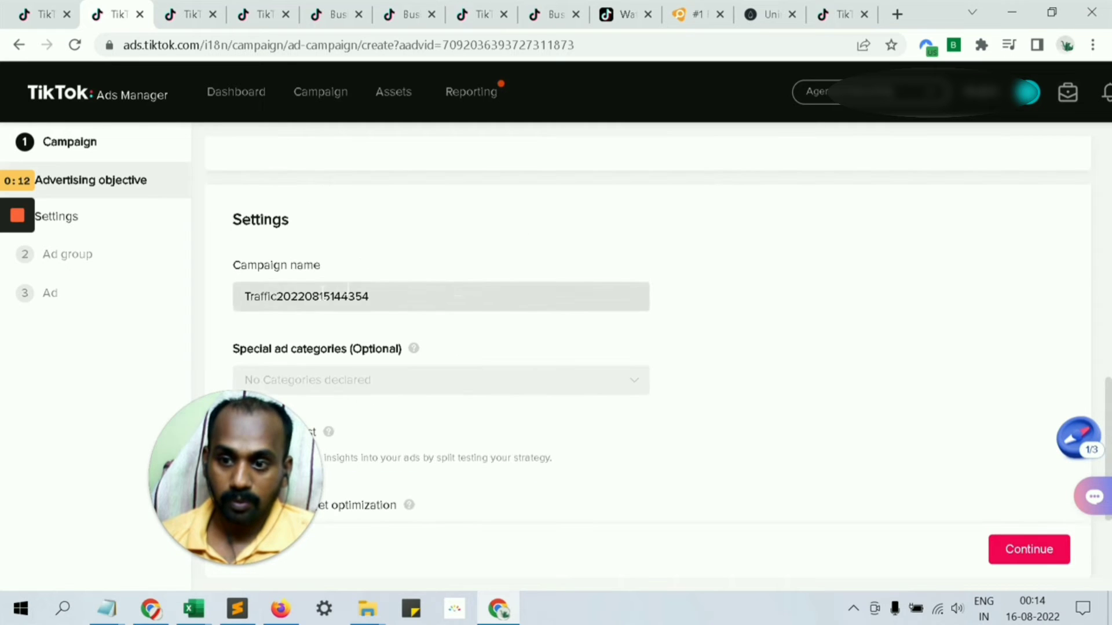
scroll(504, 323, up, 2)
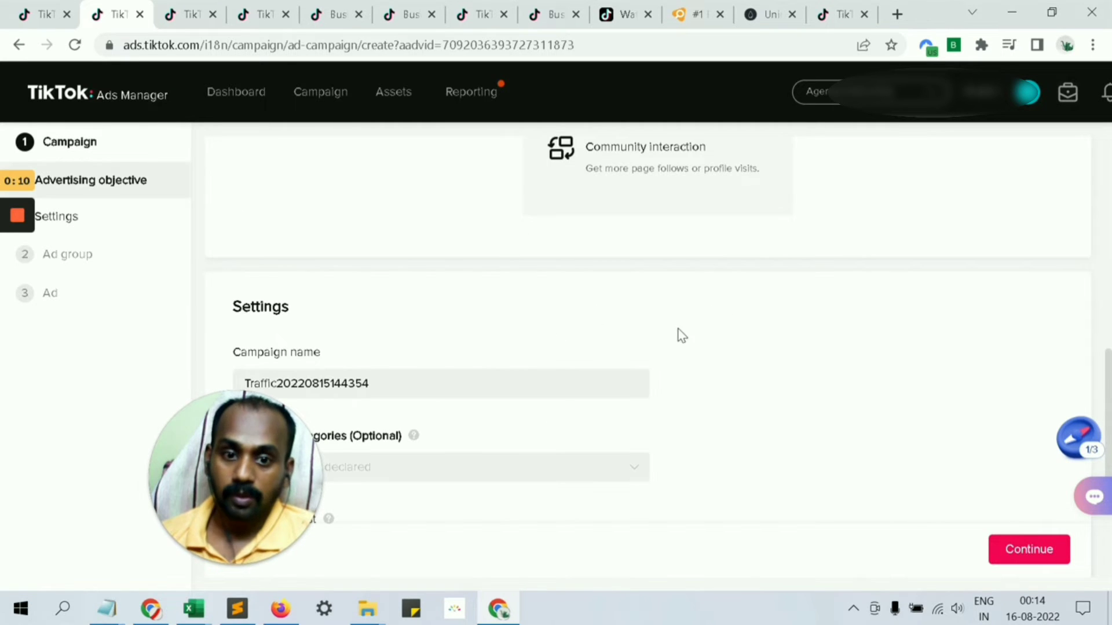
scroll(579, 324, up, 3)
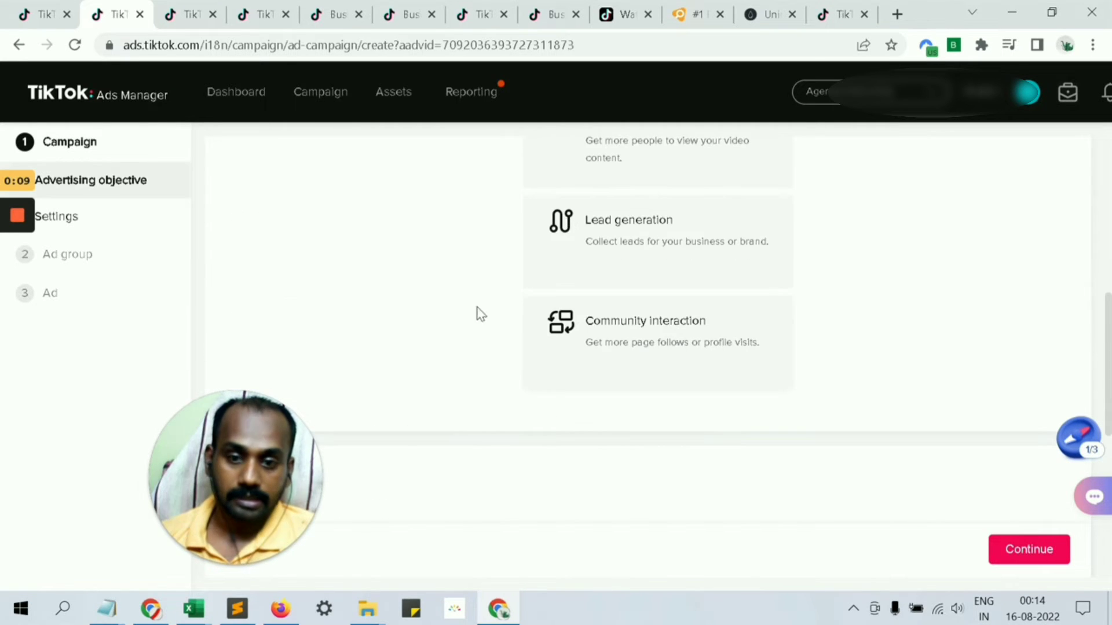
Choose Lead generation as the advertising objective, check the campaign settings and continue to the ad group stage
click(627, 242)
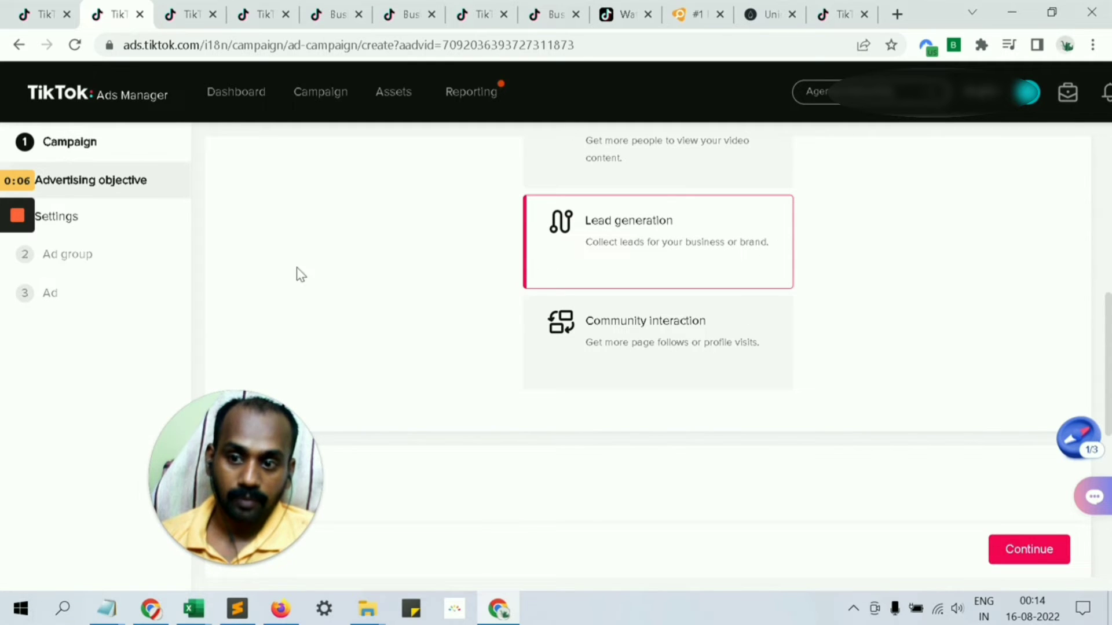
mouse_move(9, 221)
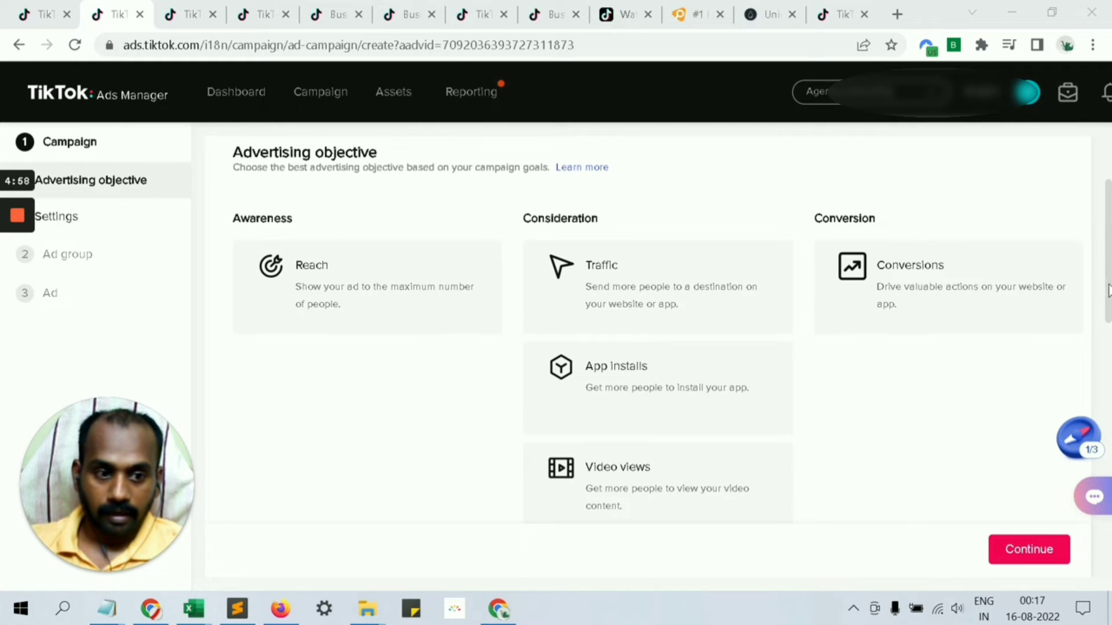
drag(1107, 290, 1108, 387)
scroll(897, 422, down, 5)
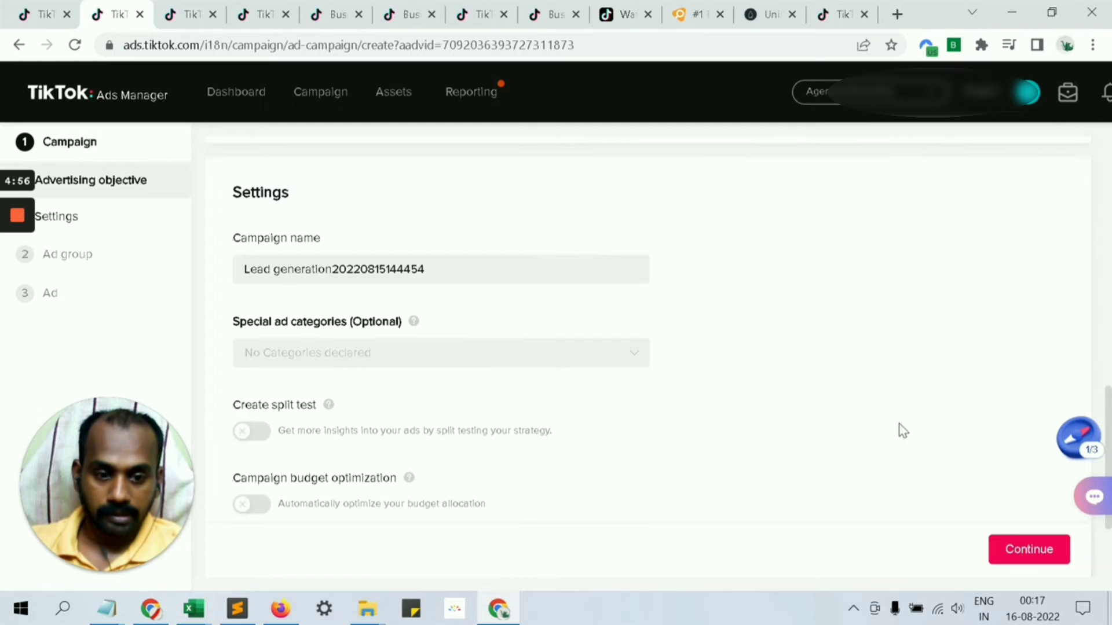
scroll(434, 359, down, 3)
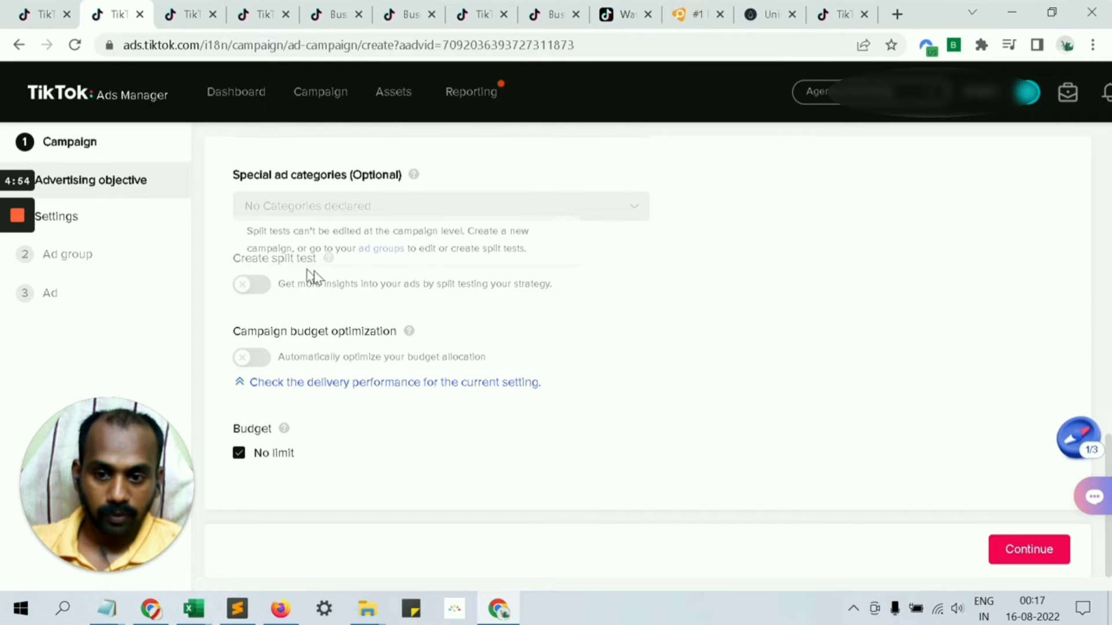
click(1034, 564)
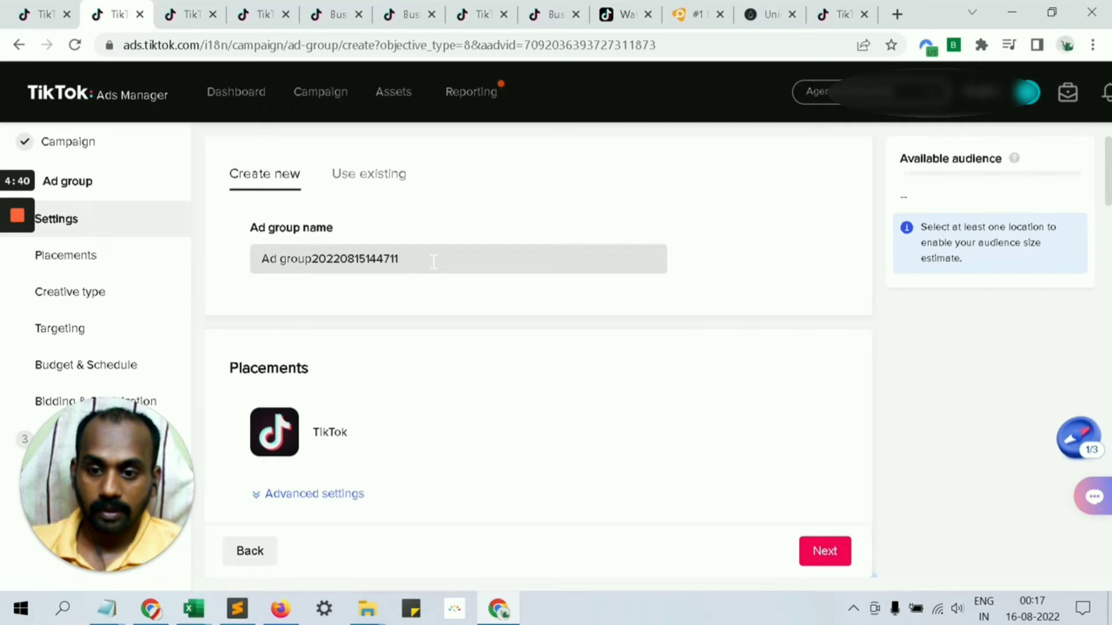
Check the TikTok placement's advanced settings for user comments and video downloads, and collapse them
scroll(433, 261, down, 3)
click(348, 322)
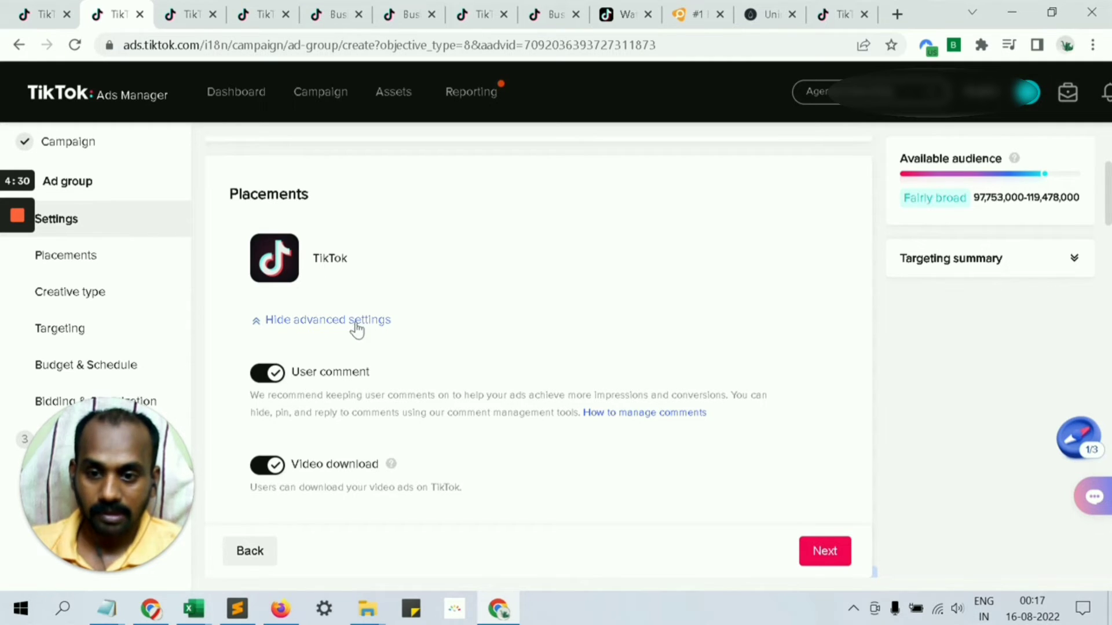
click(356, 323)
scroll(412, 323, down, 5)
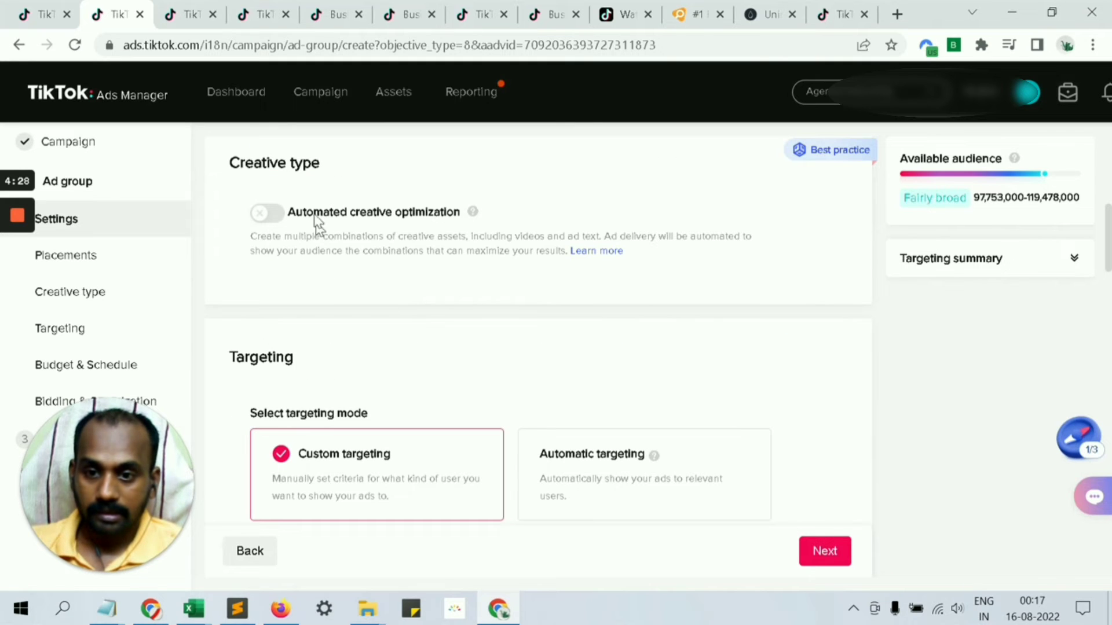
Review the custom targeting demographics and exclude the 55+ age group from the ad group's audience
scroll(469, 272, down, 4)
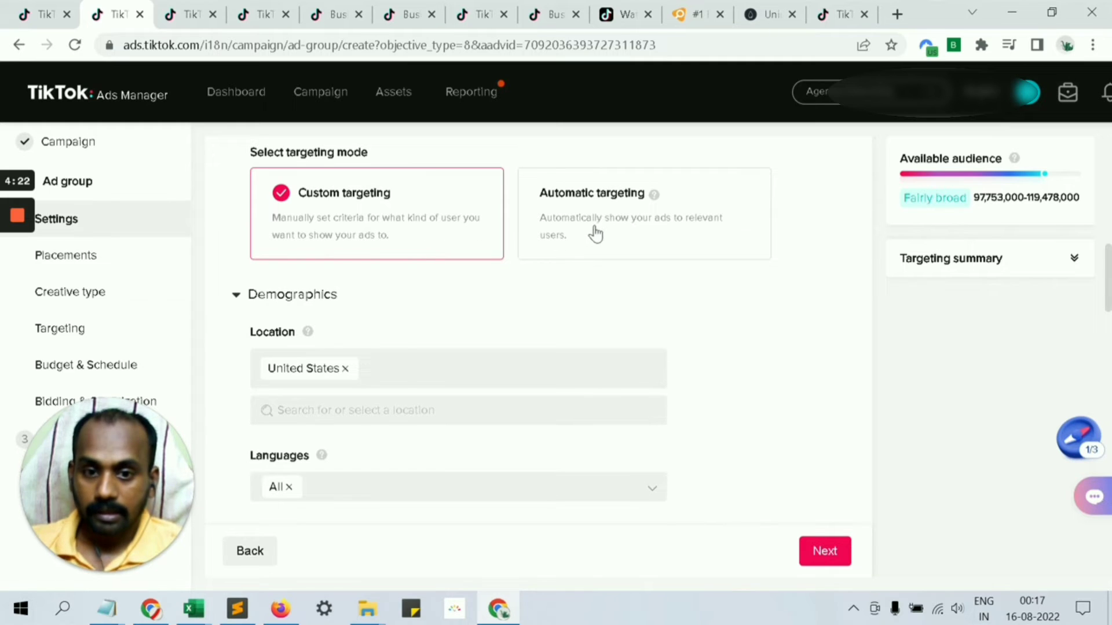
scroll(410, 237, down, 1)
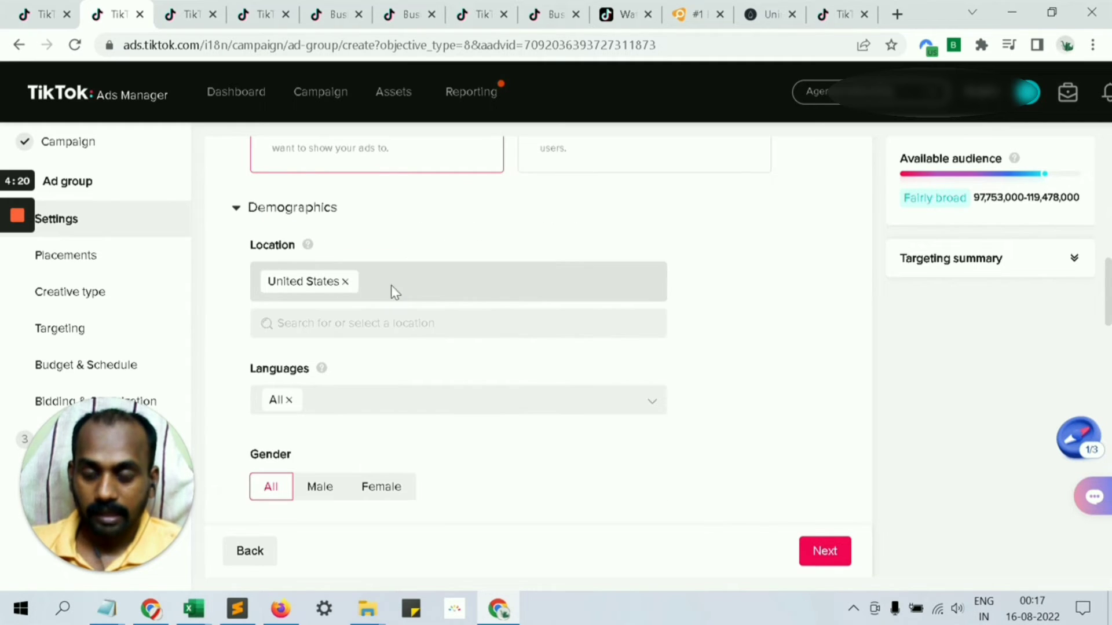
scroll(324, 319, down, 1)
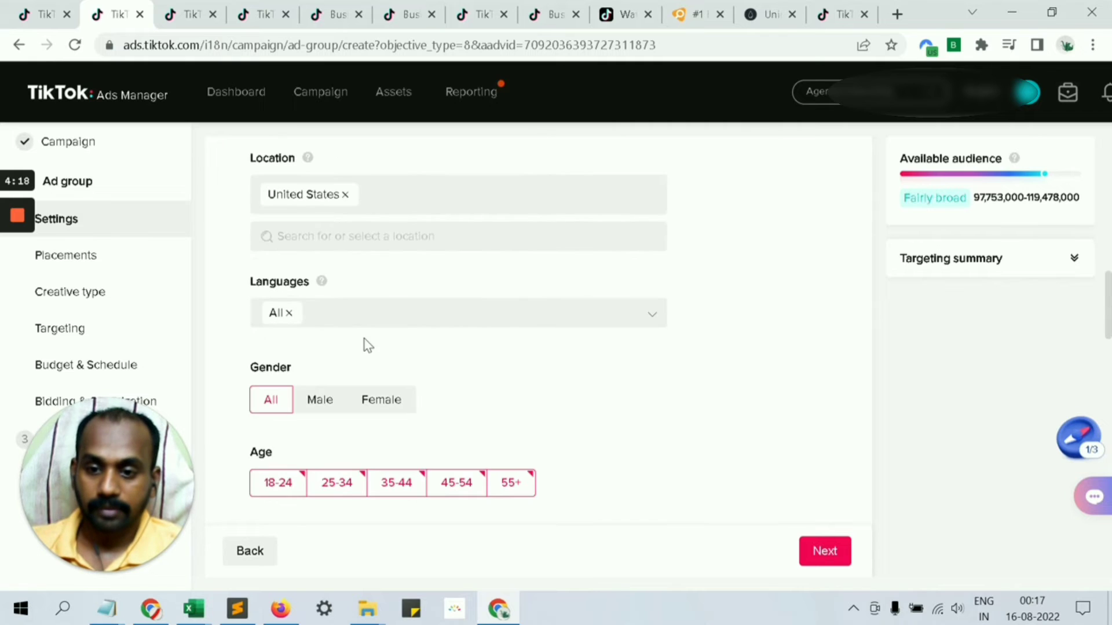
scroll(368, 348, down, 1)
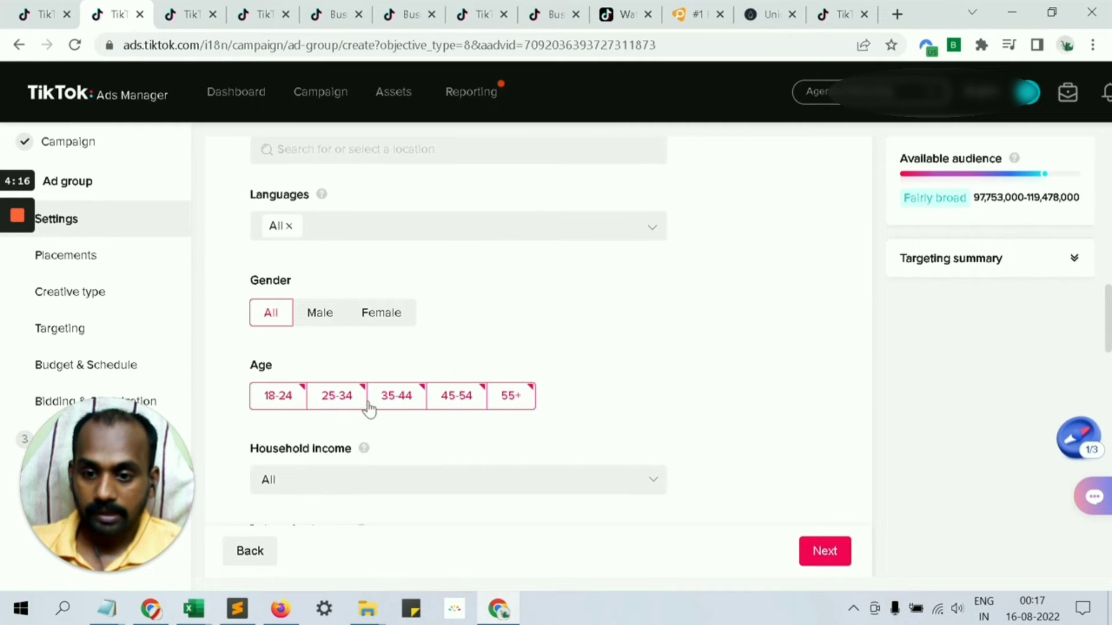
click(510, 400)
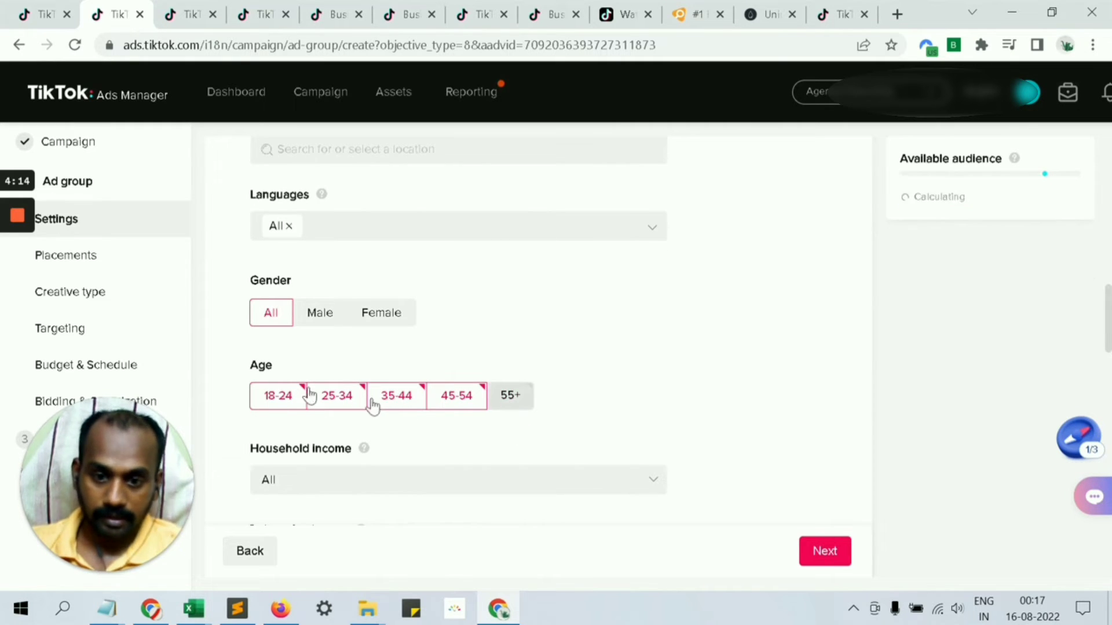
Examine the household income options and the settings for included and excluded audiences, interests and behaviors
scroll(501, 346, down, 2)
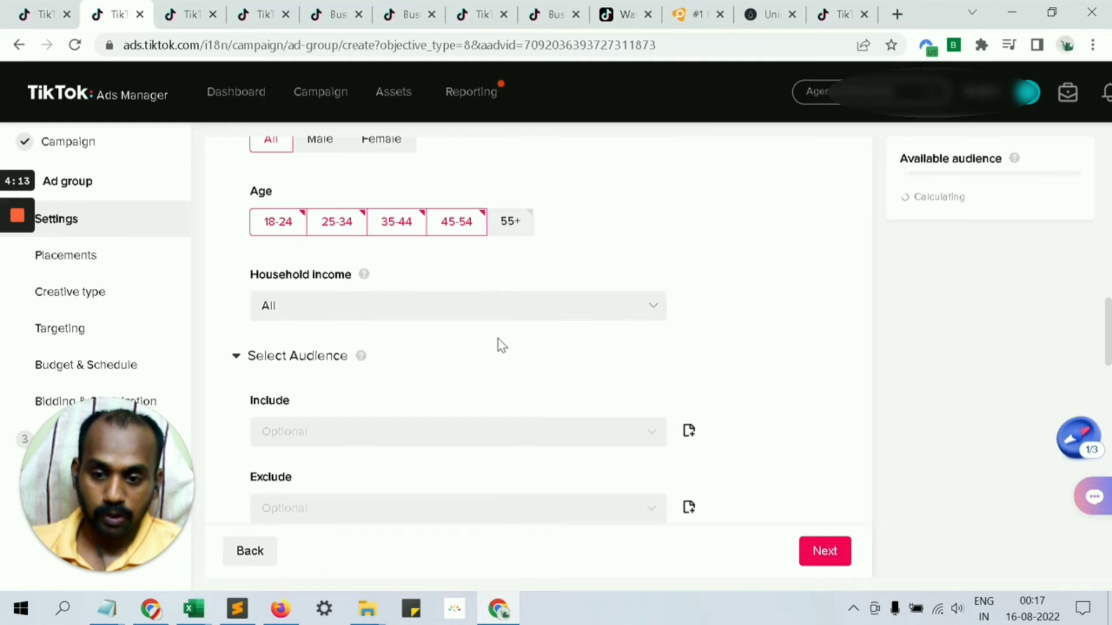
click(407, 313)
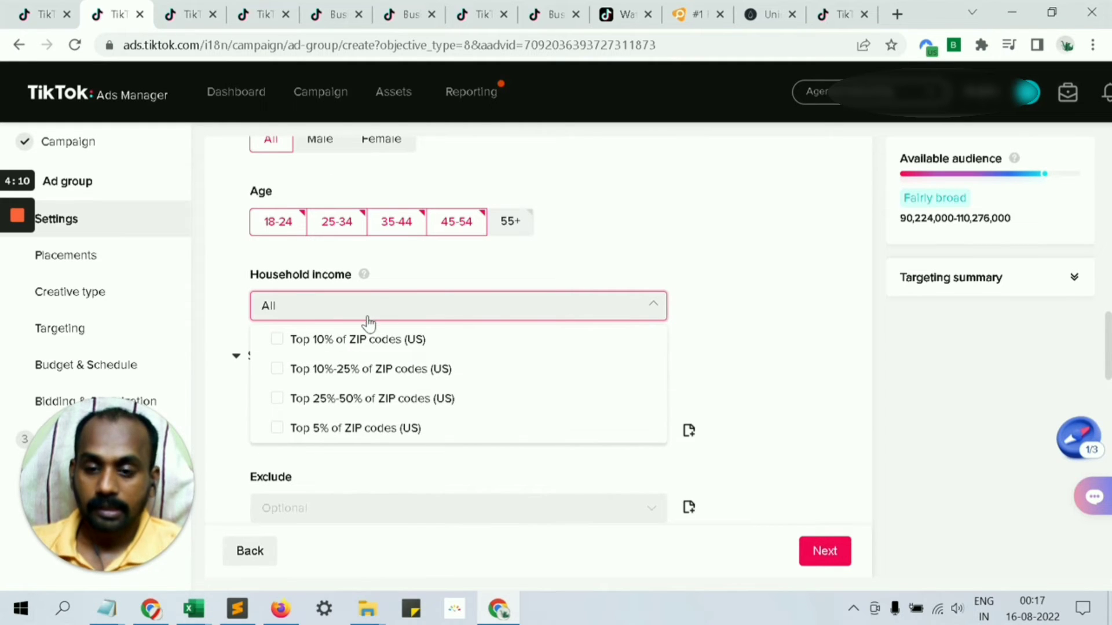
click(667, 238)
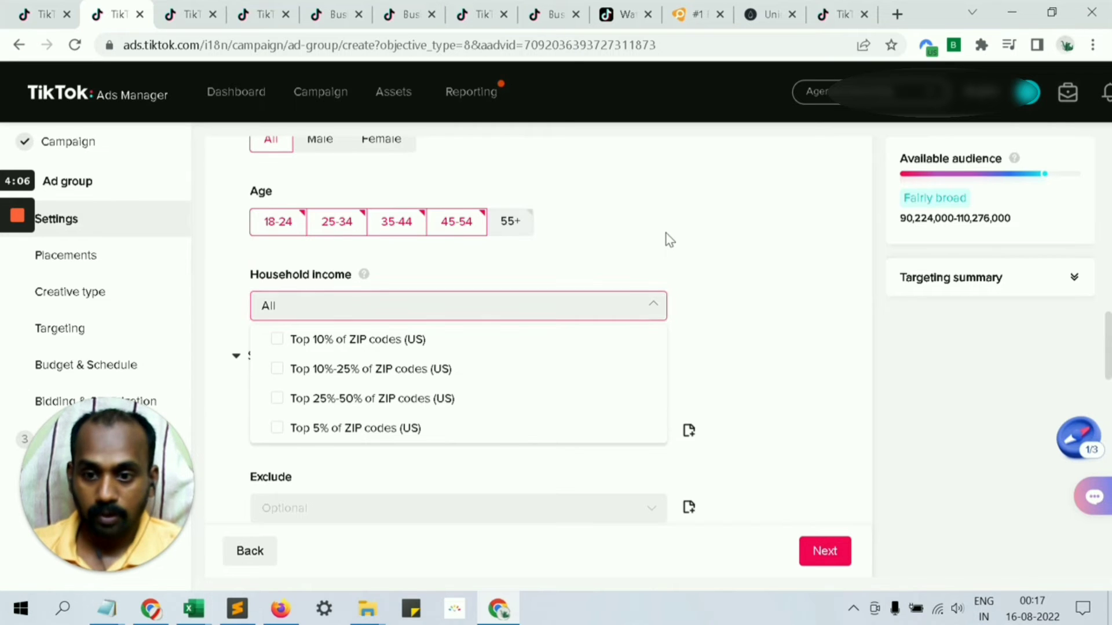
scroll(666, 239, down, 5)
scroll(666, 240, down, 6)
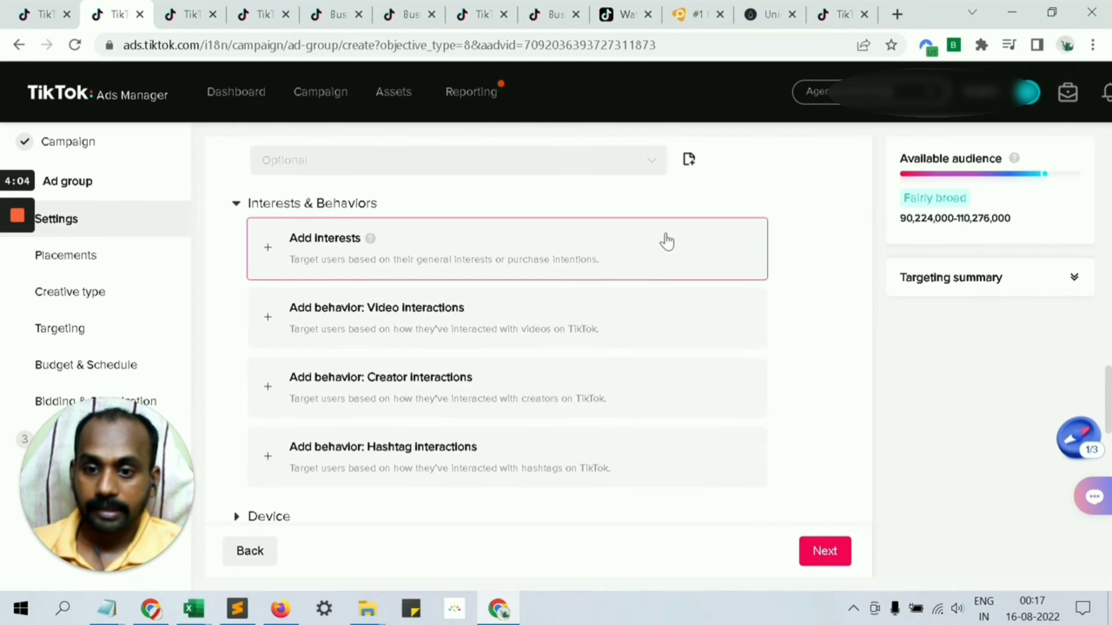
scroll(548, 286, up, 10)
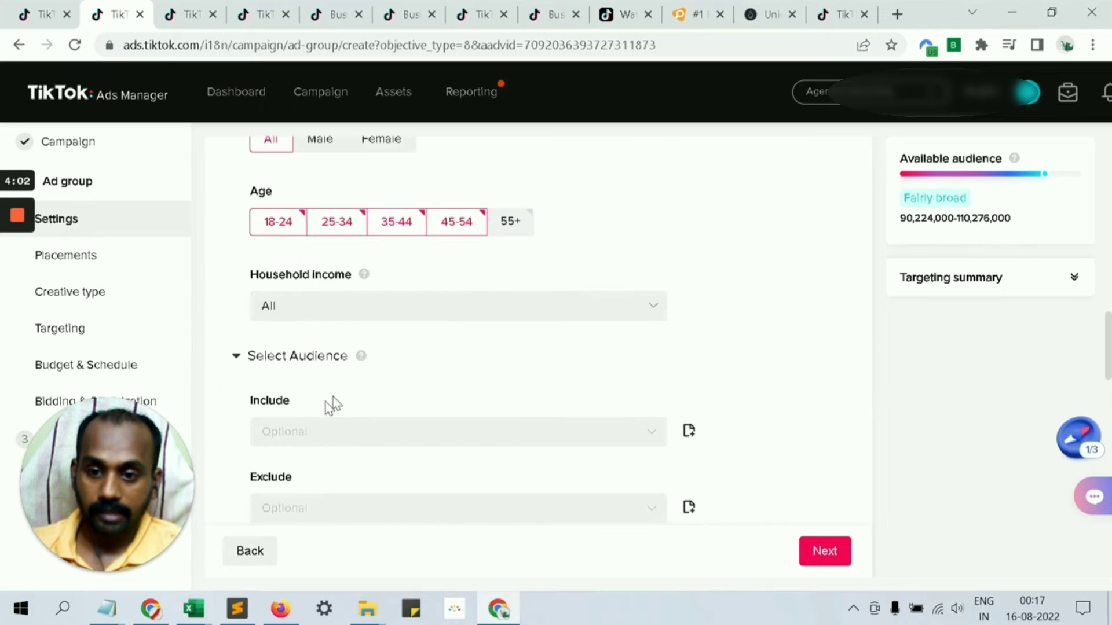
scroll(324, 376, down, 3)
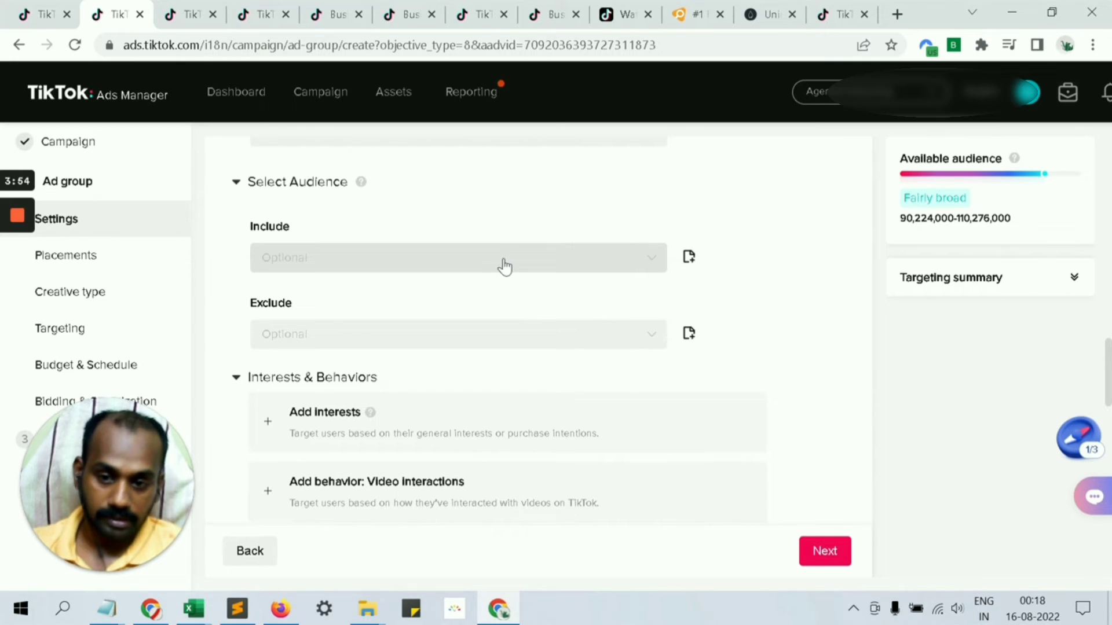
Open audience creation for the ad group's included audience and switch to the already open customer file audience form
click(689, 258)
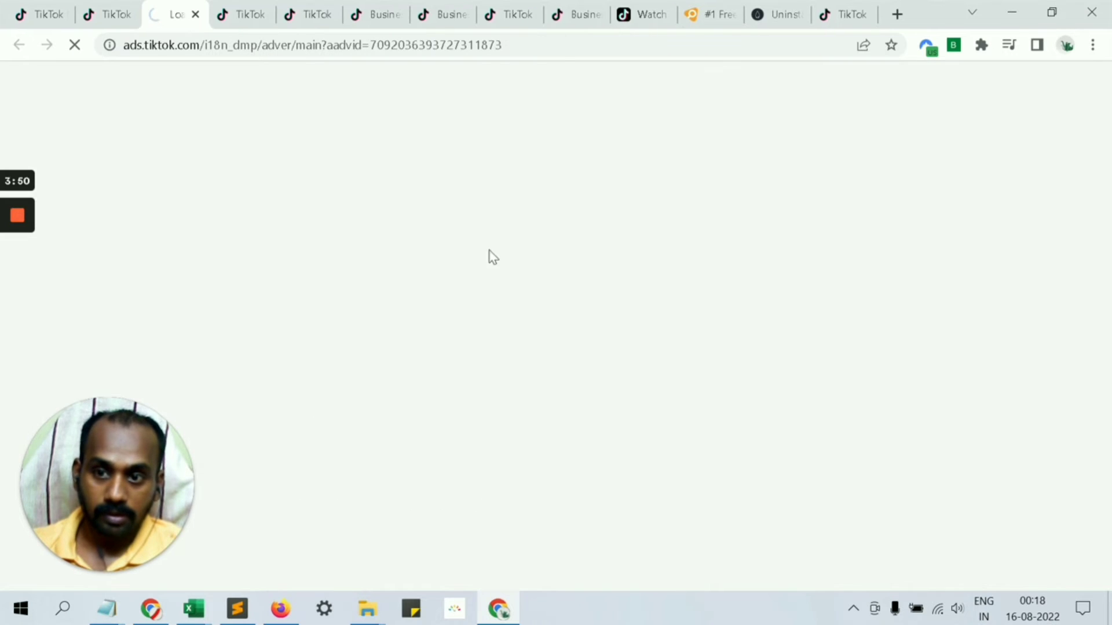
click(226, 12)
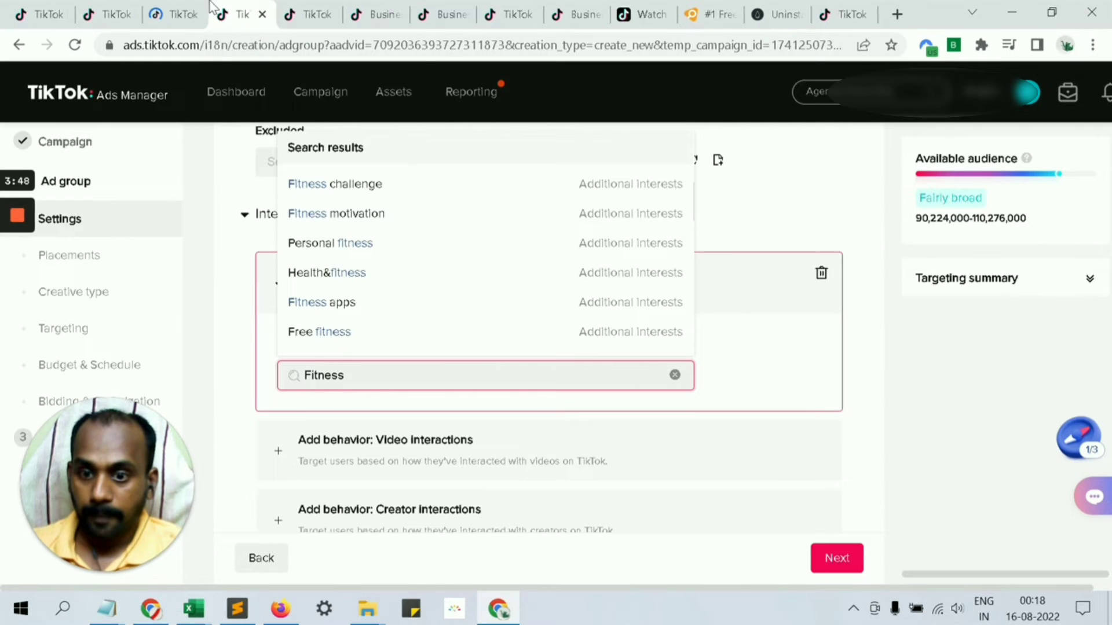
click(170, 13)
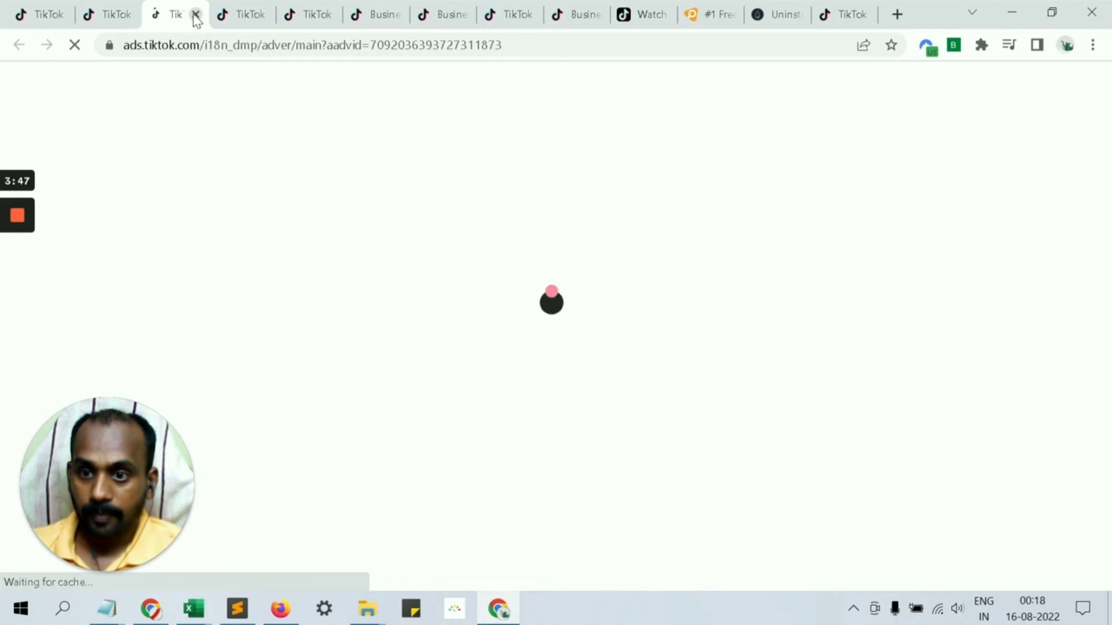
click(382, 2)
click(308, 12)
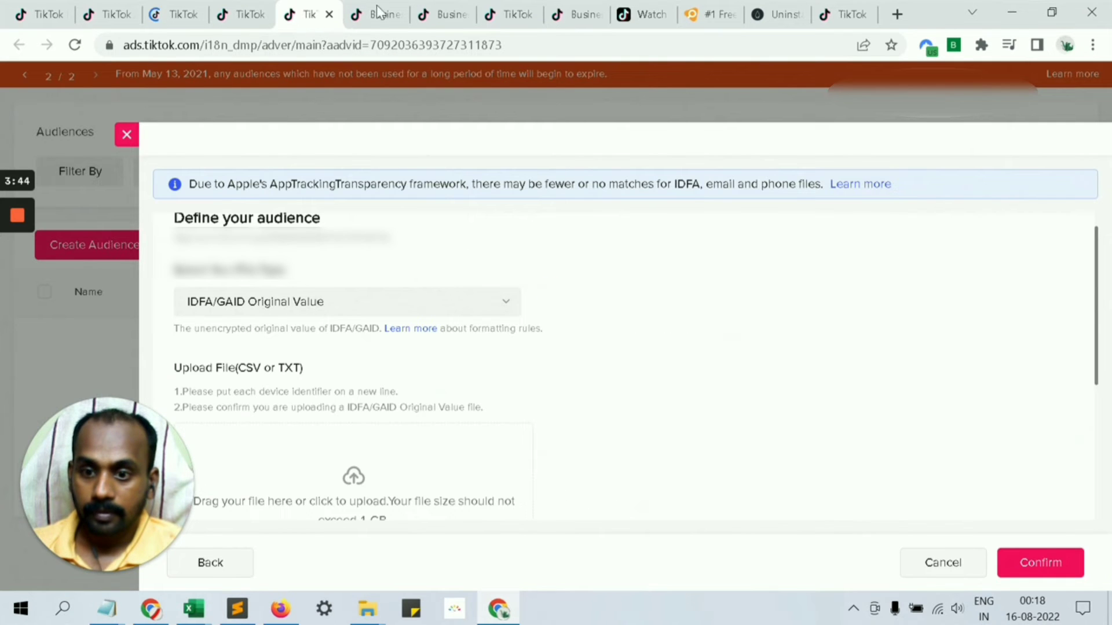
Examine the customer file form's file types, upload requirements, audience name field and Reach & Frequency option
scroll(313, 273, down, 3)
scroll(301, 268, up, 3)
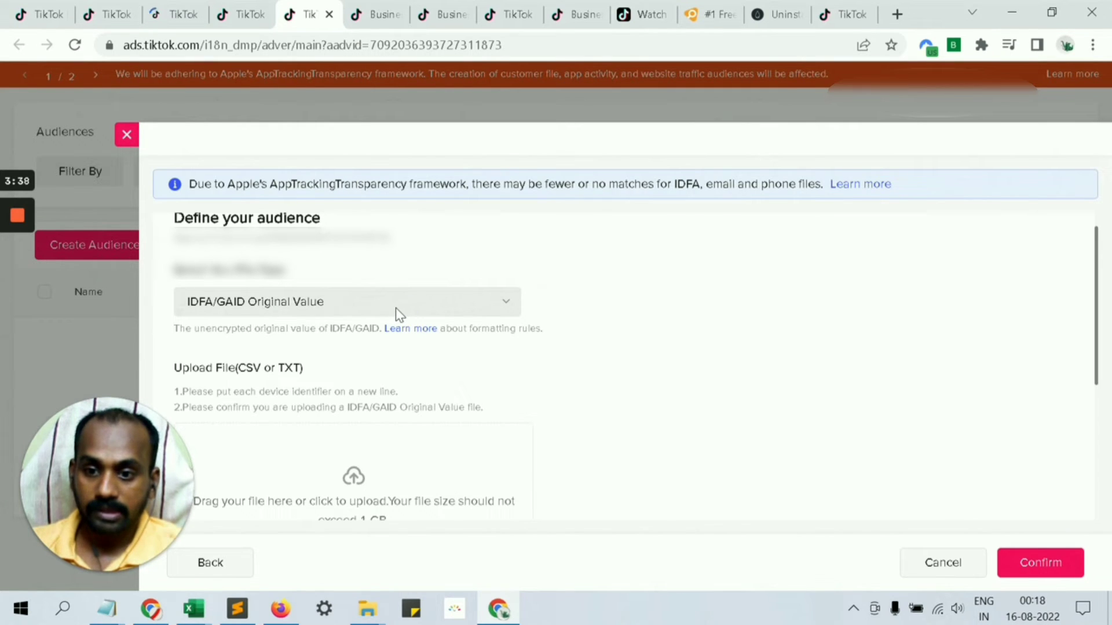
scroll(290, 313, up, 1)
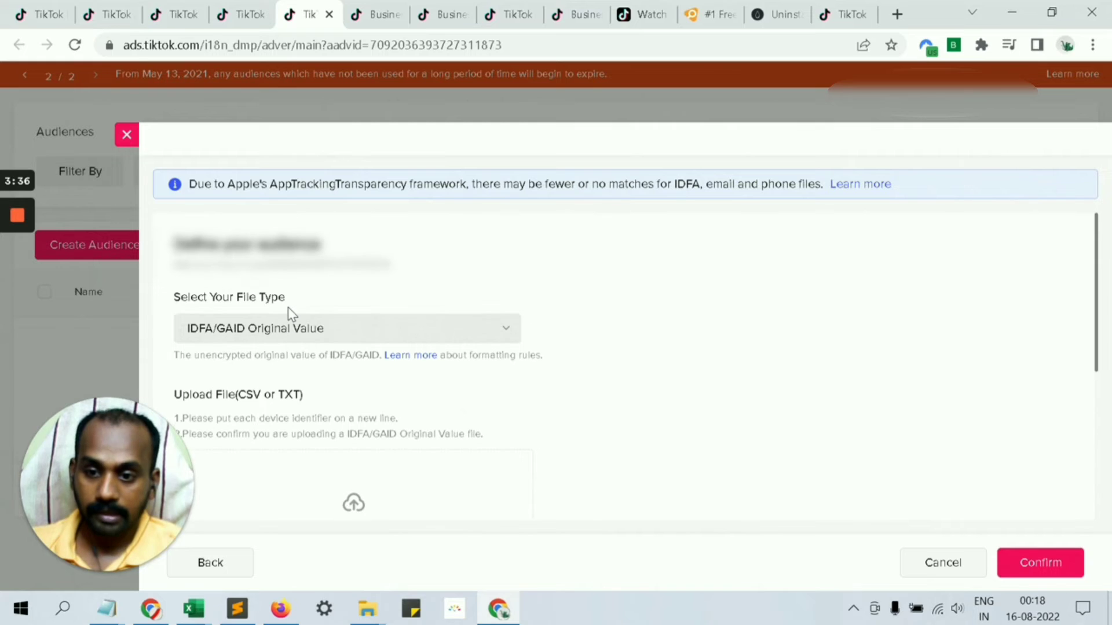
click(400, 333)
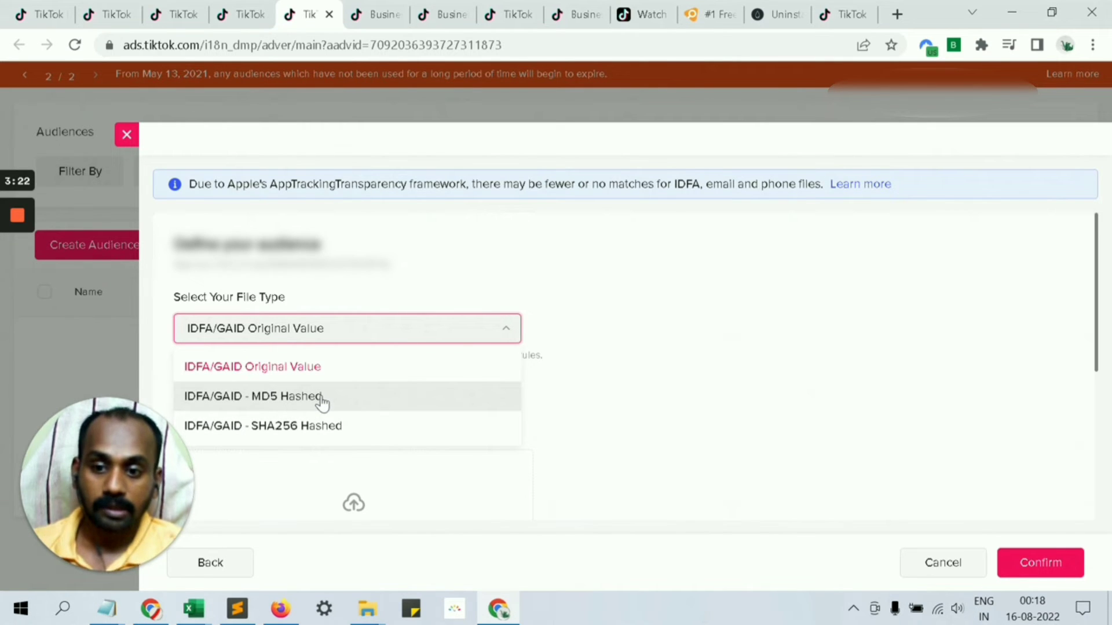
click(555, 303)
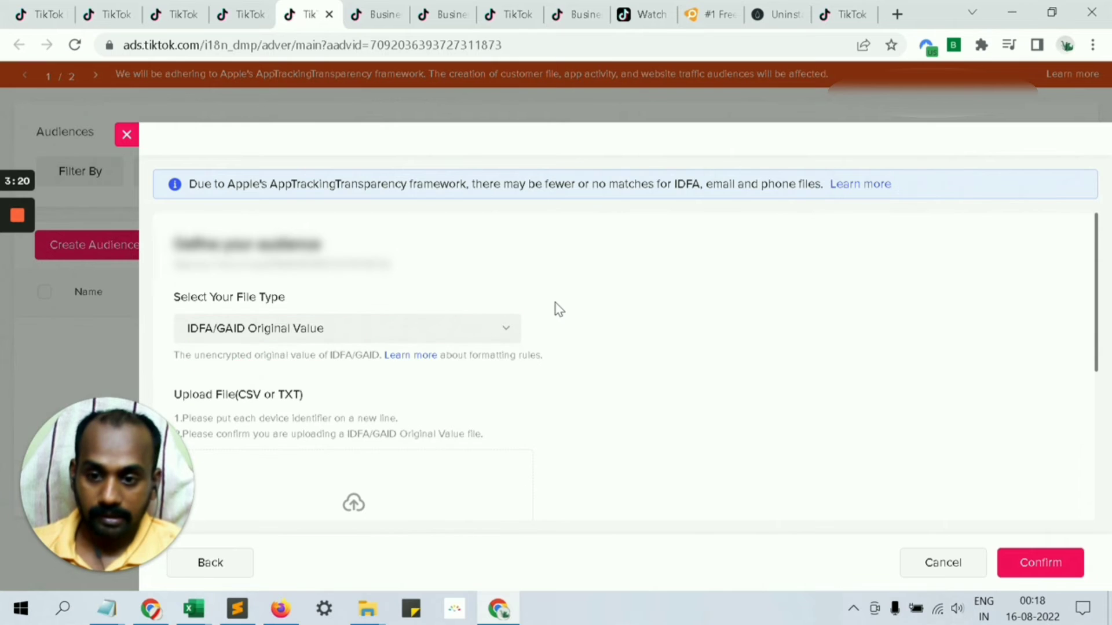
scroll(425, 326, down, 5)
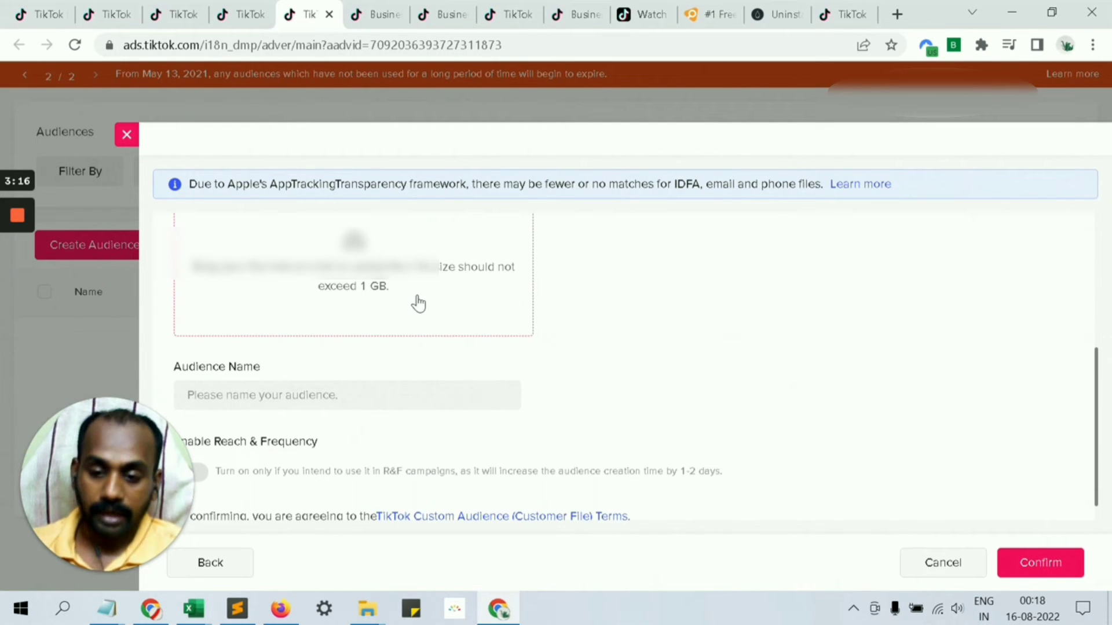
scroll(329, 350, down, 1)
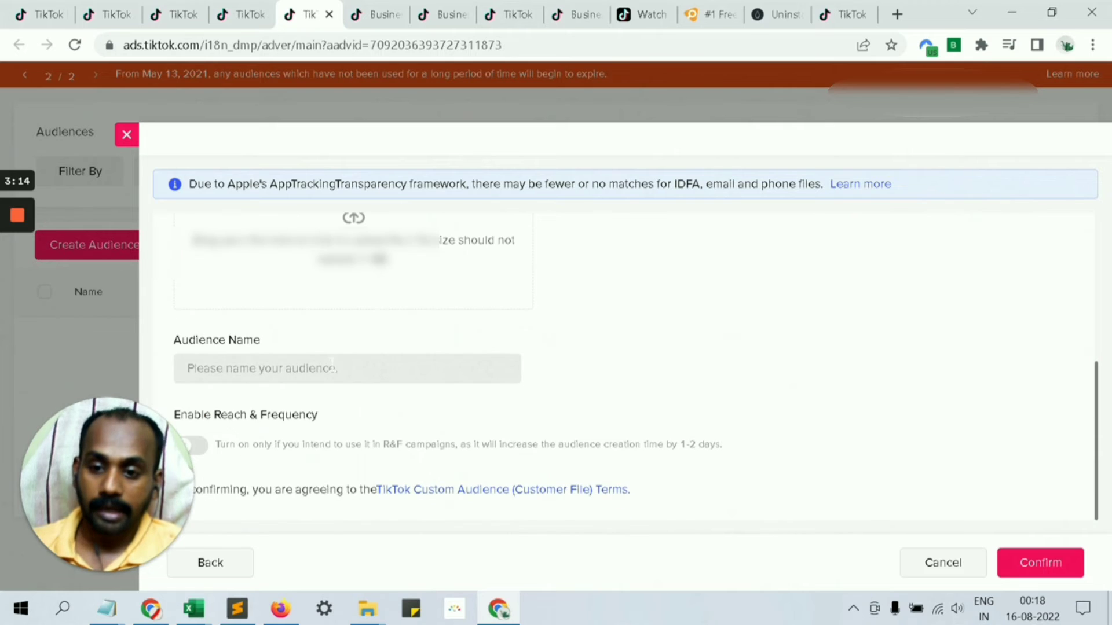
scroll(360, 336, up, 5)
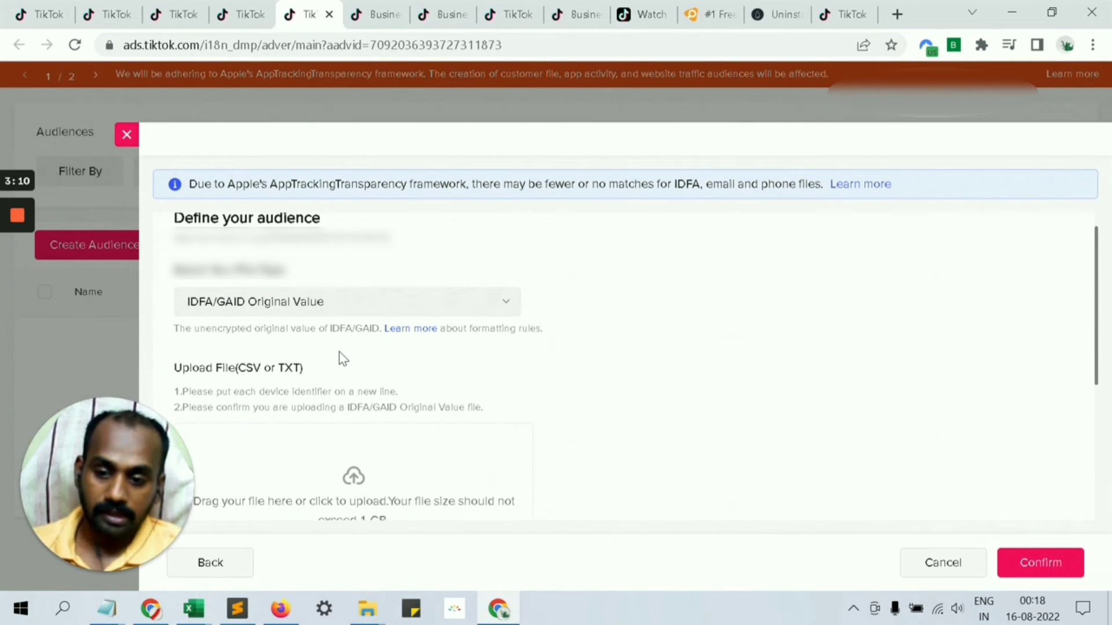
Return to the newly opened Audiences page and start creating a custom audience
click(181, 3)
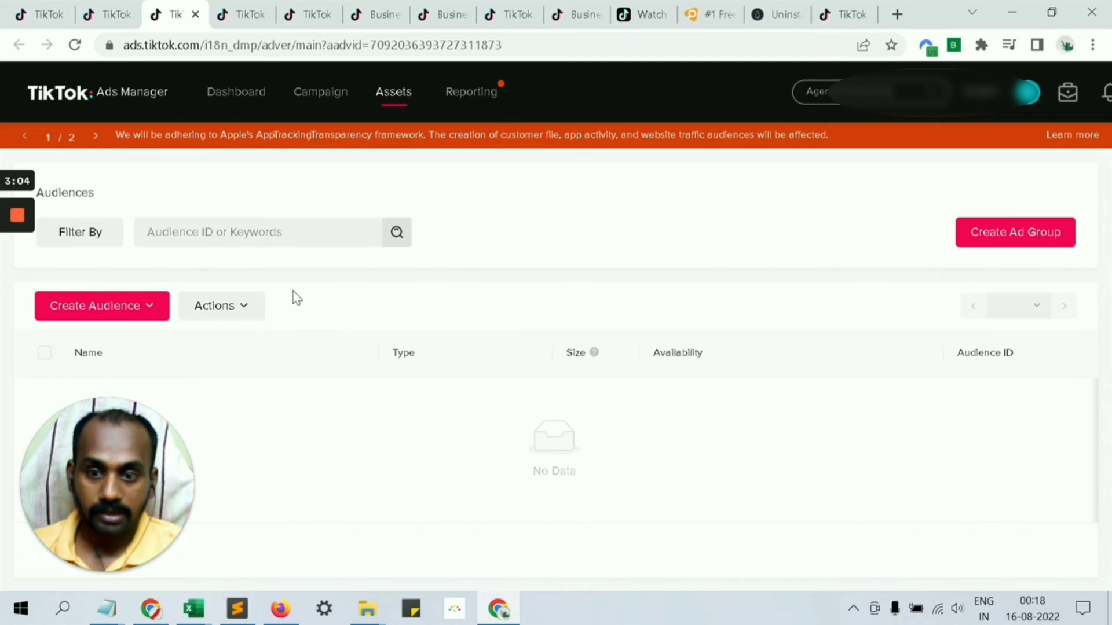
click(143, 312)
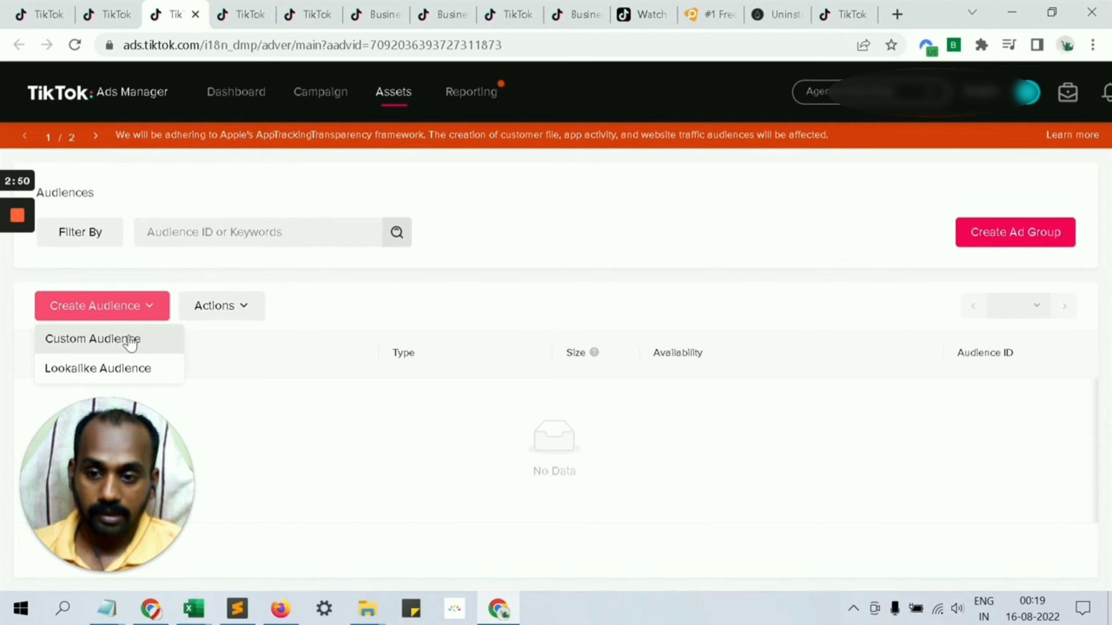
click(130, 341)
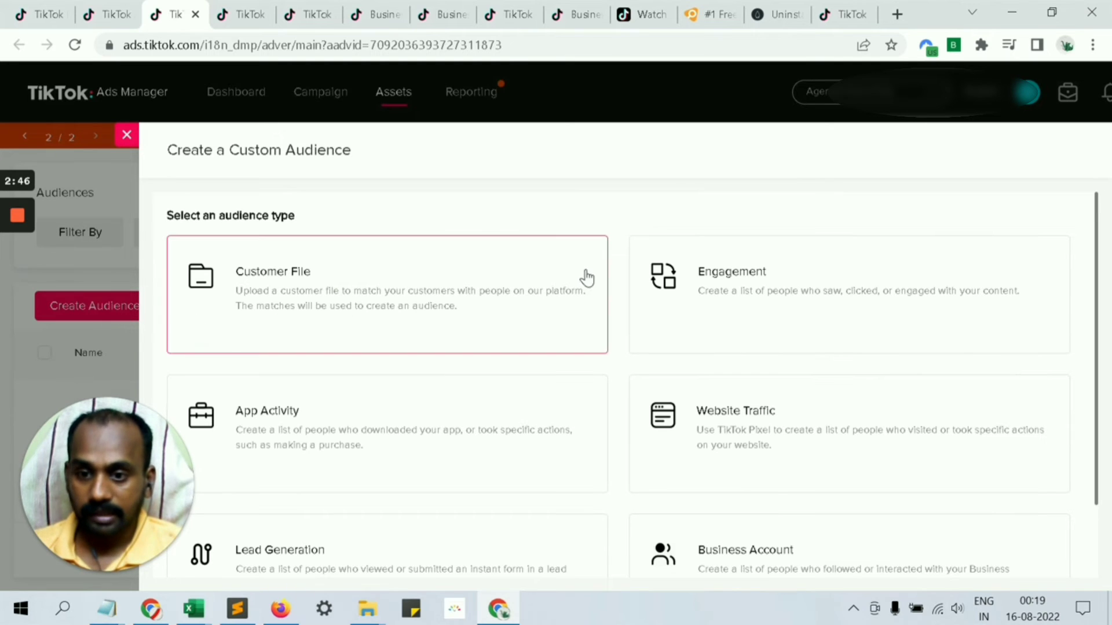
Review the available custom audience types and choose Customer File
scroll(533, 276, down, 2)
scroll(533, 276, up, 2)
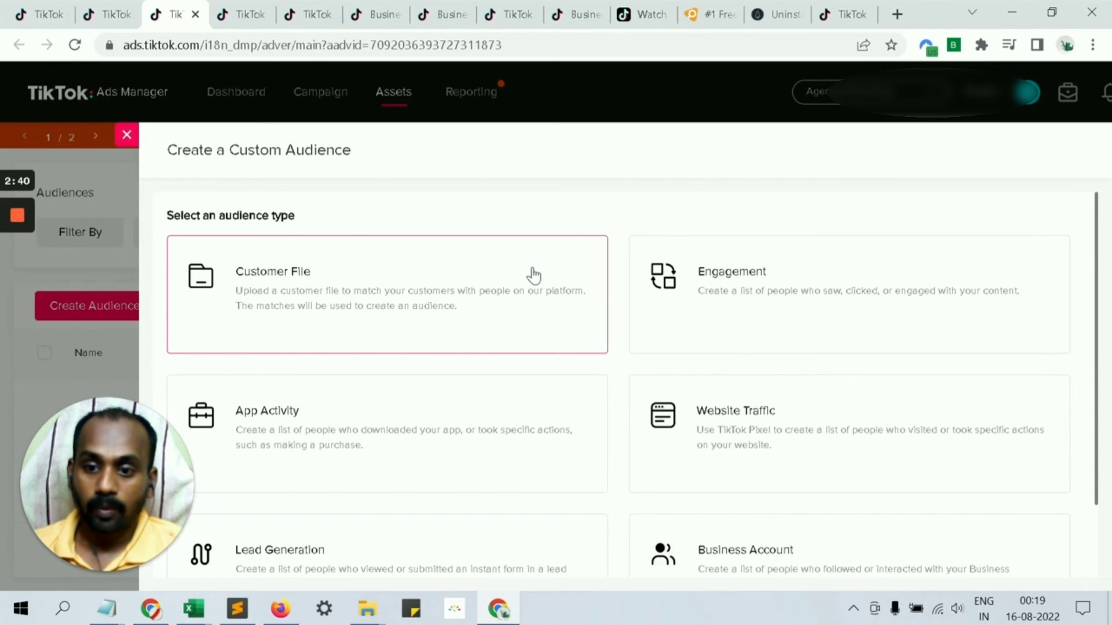
scroll(532, 276, down, 2)
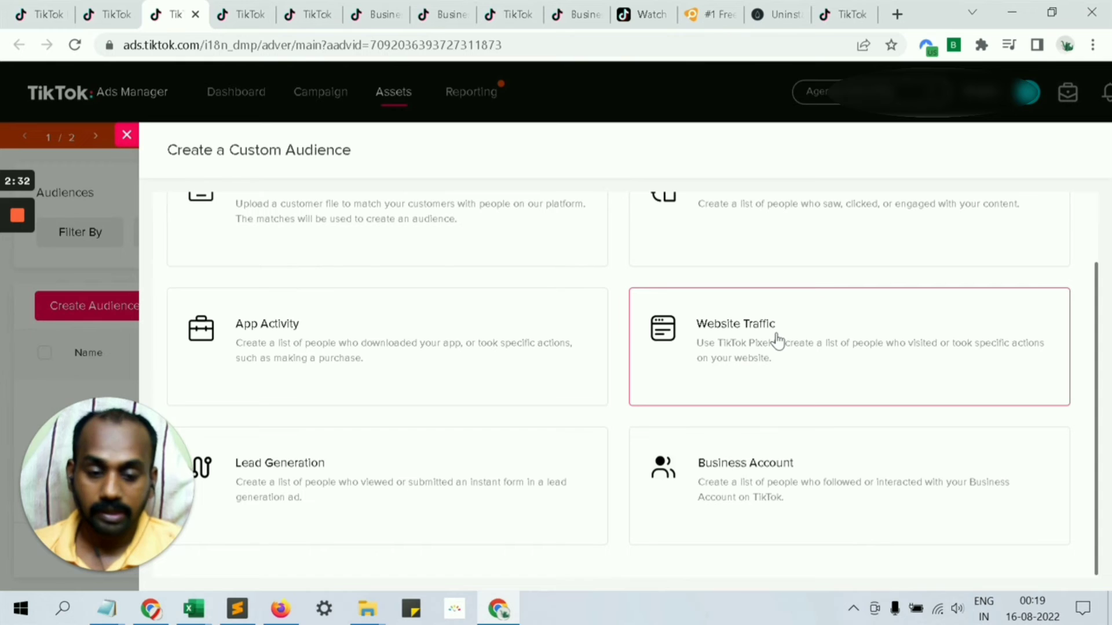
scroll(776, 340, up, 2)
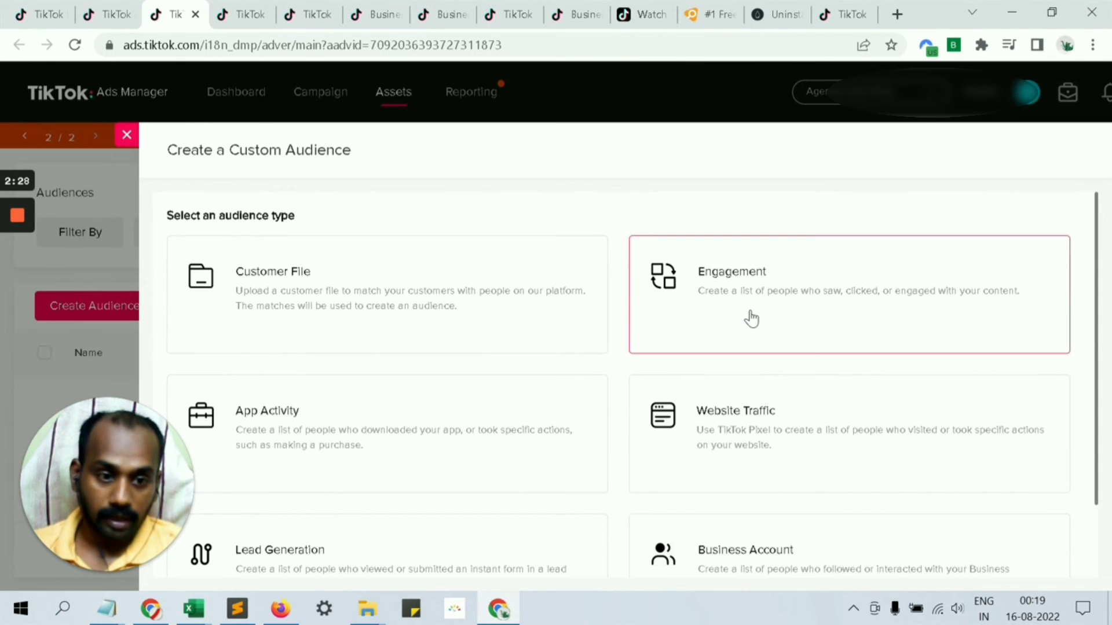
scroll(523, 349, down, 2)
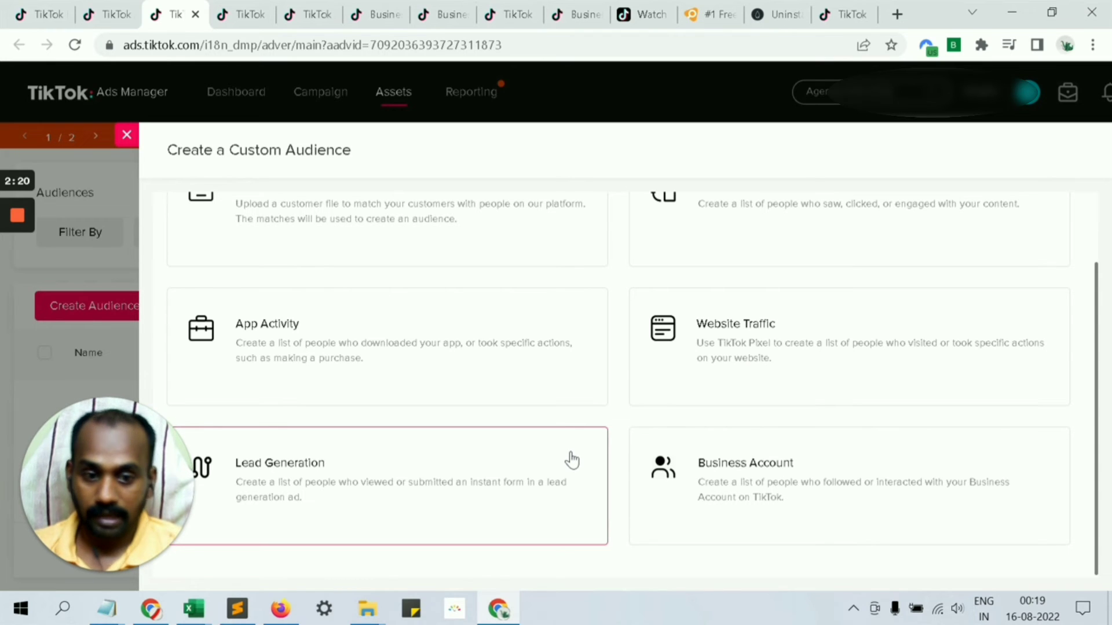
scroll(637, 405, up, 2)
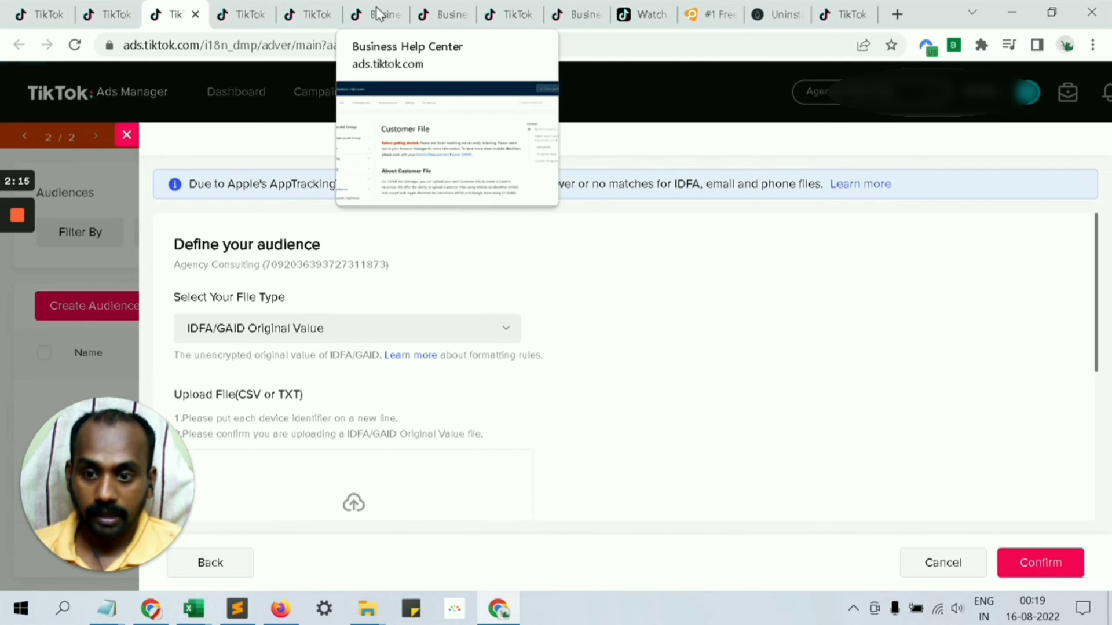
Bring up the Business Help Center article on Customer File, comparing it with the audience form
click(362, 14)
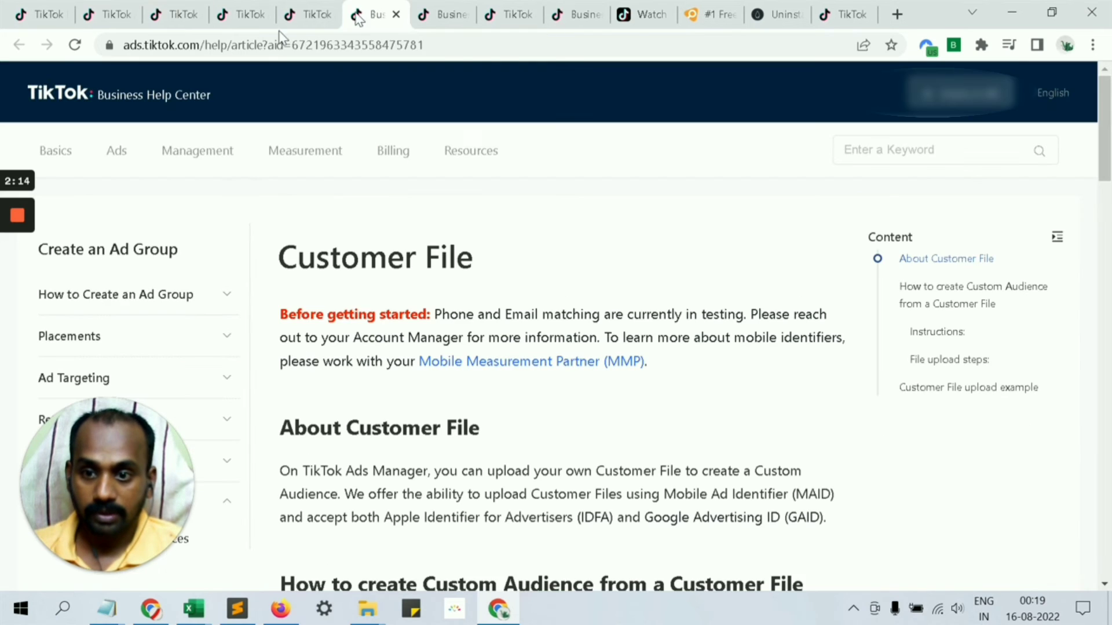
click(174, 13)
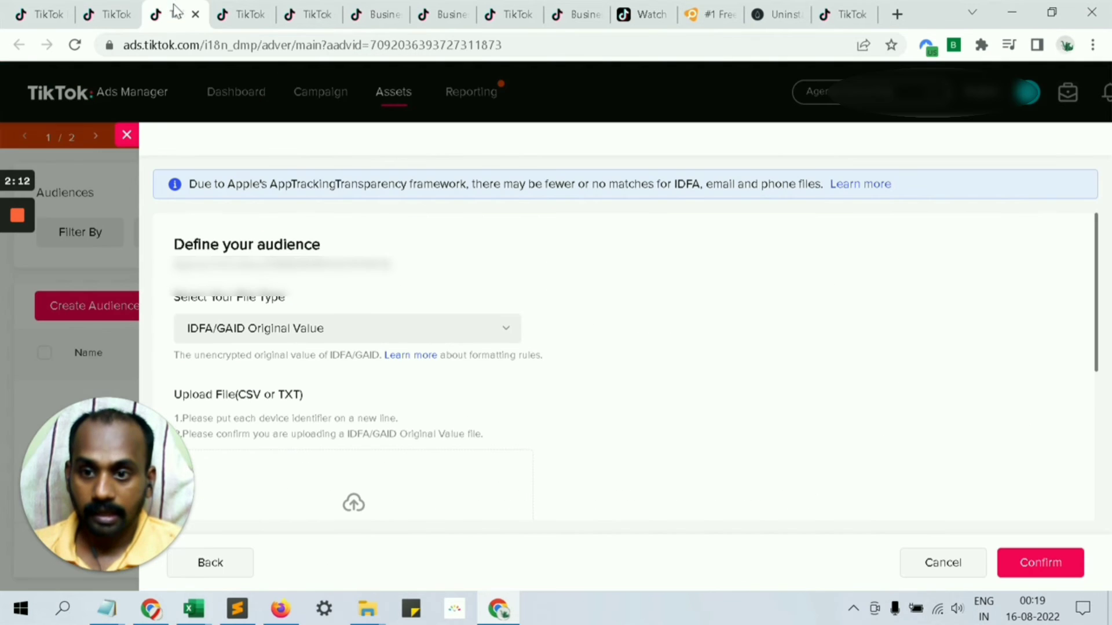
click(440, 4)
click(402, 7)
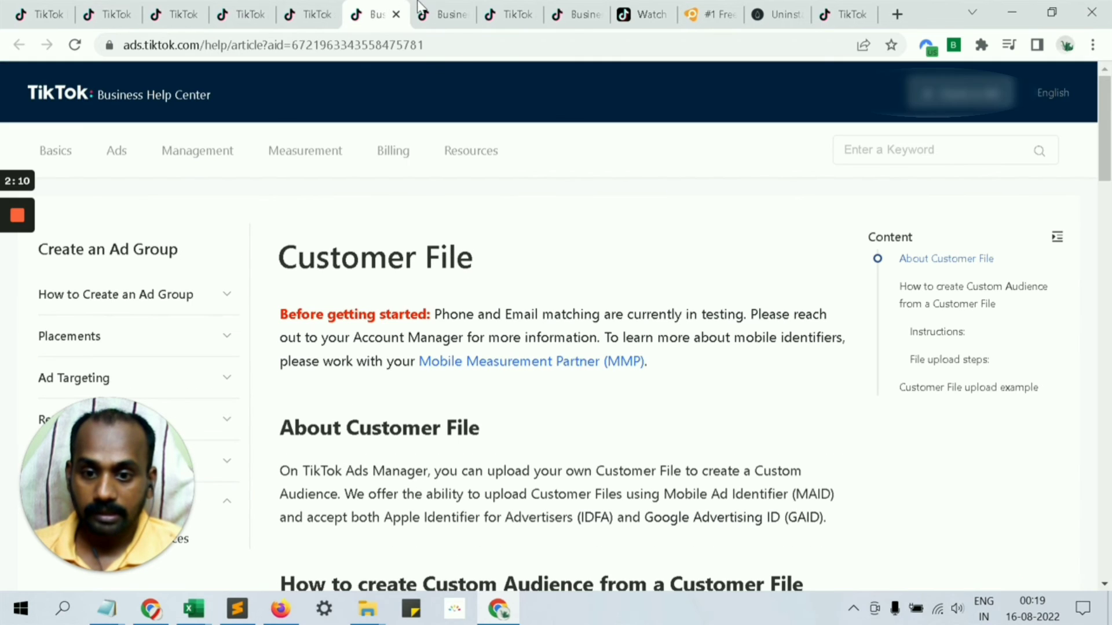
Close the spare Audiences page and return to the open customer file form
click(492, 15)
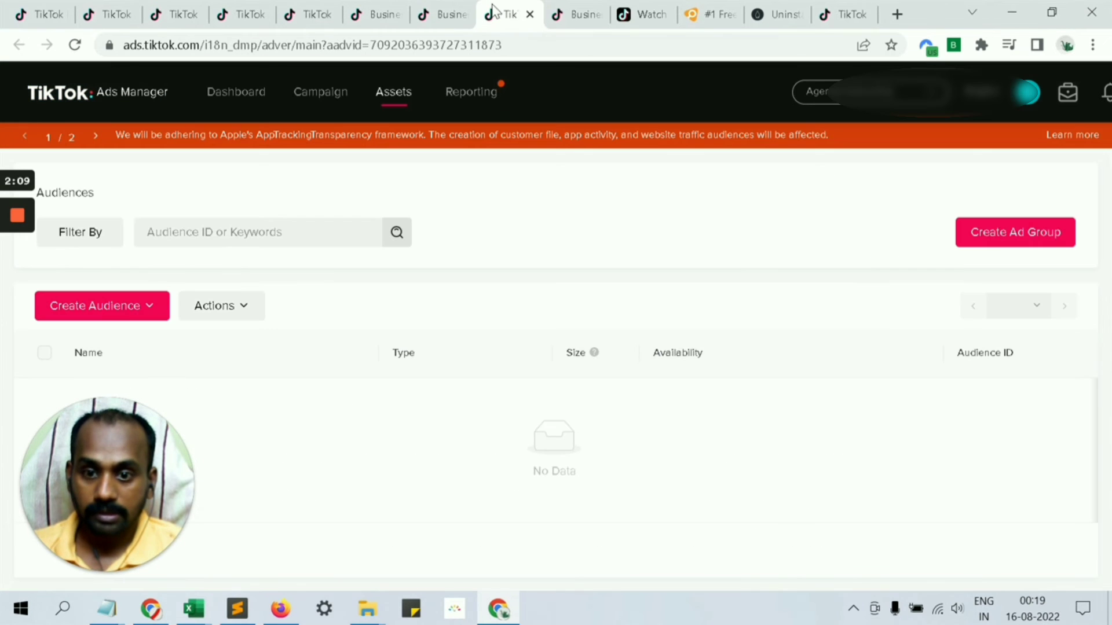
click(529, 14)
click(317, 11)
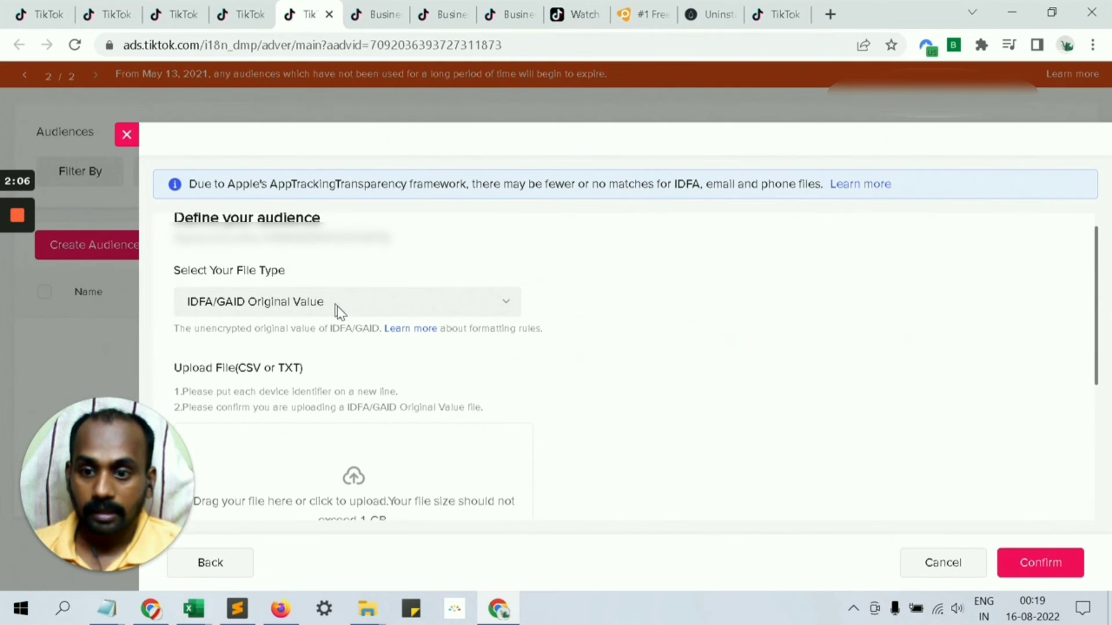
Read the Customer File article's notes on phone and email matching, accepted mobile identifiers and file upload instructions
click(412, 13)
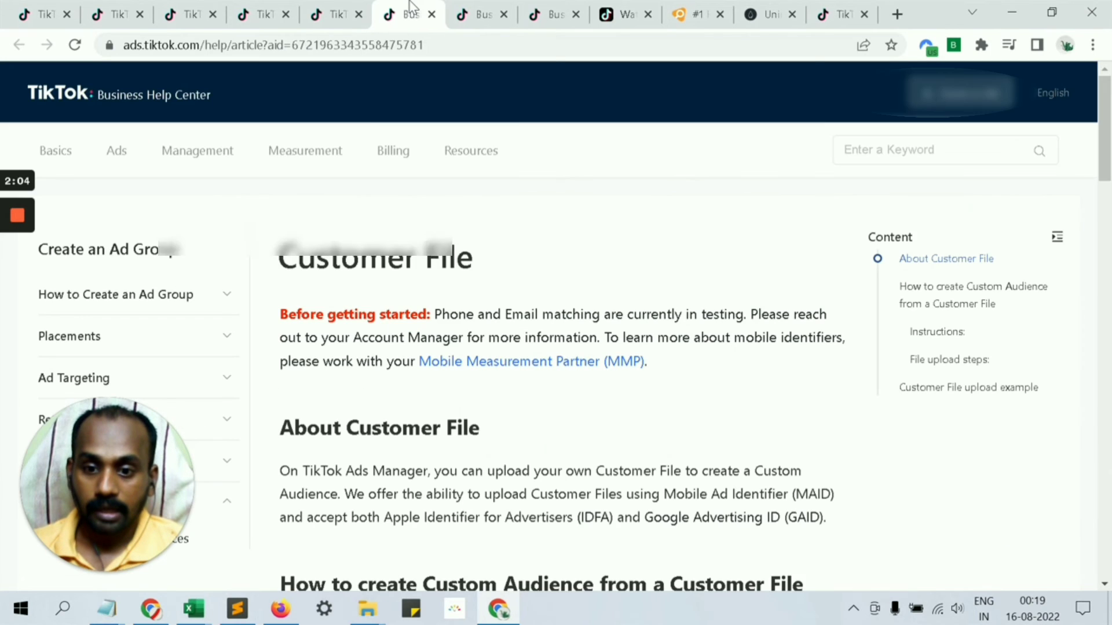
mouse_move(471, 152)
click(482, 329)
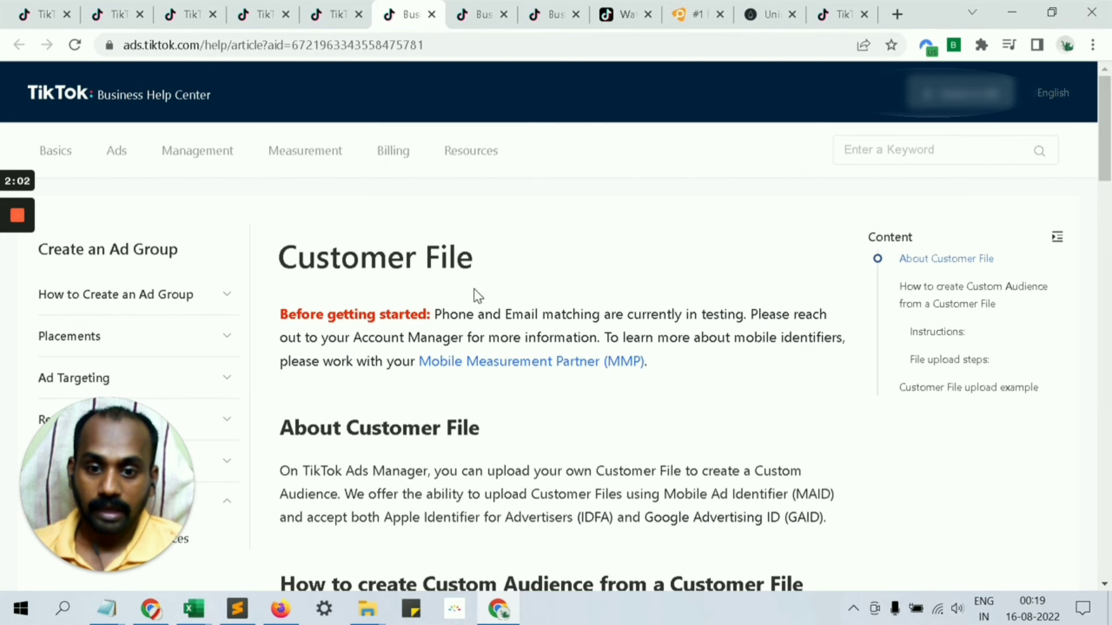
drag(434, 314, 750, 313)
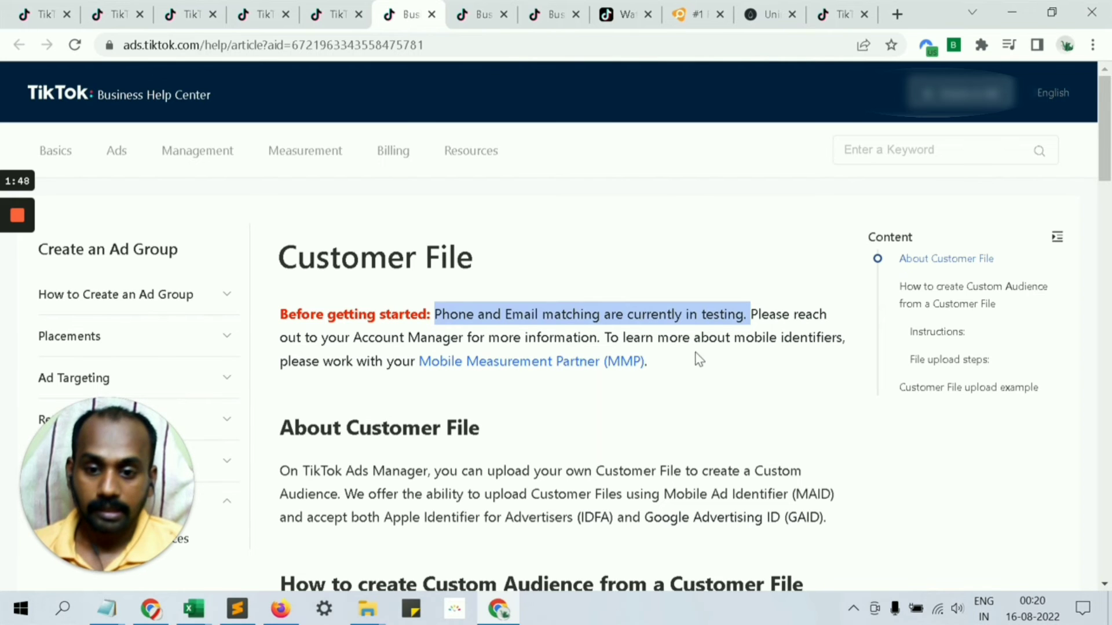
scroll(689, 364, down, 2)
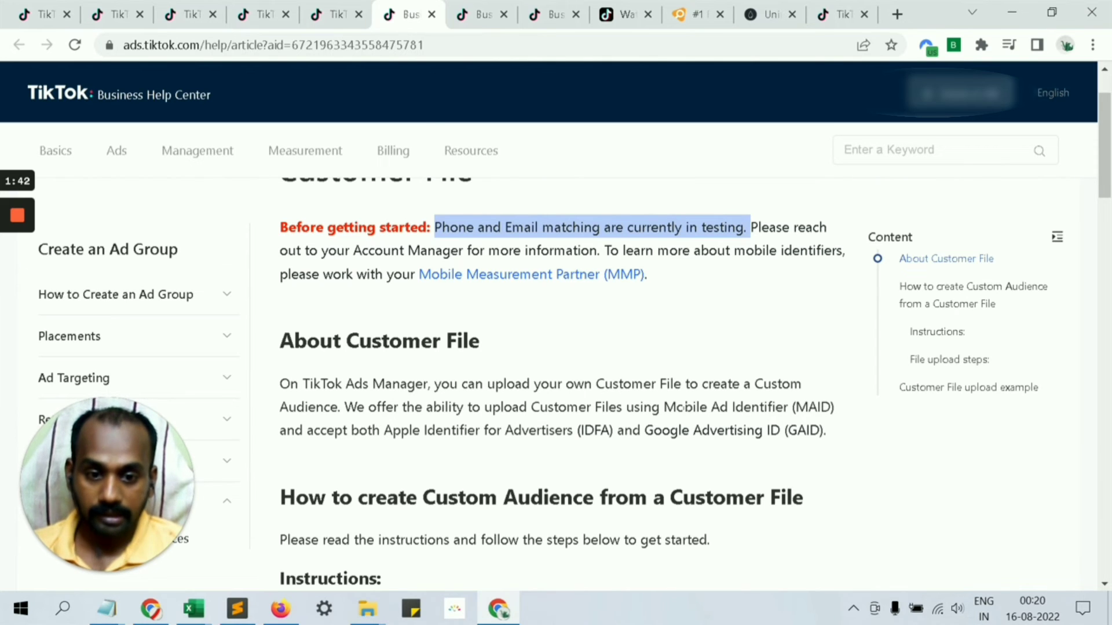
drag(664, 407, 809, 407)
drag(392, 430, 822, 430)
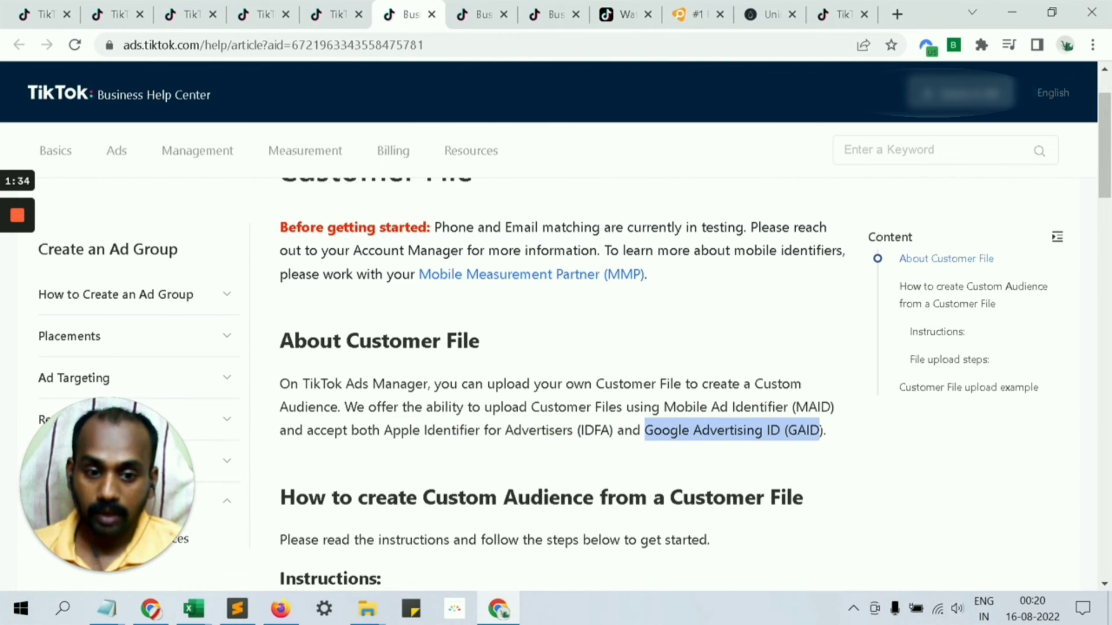
scroll(773, 414, down, 3)
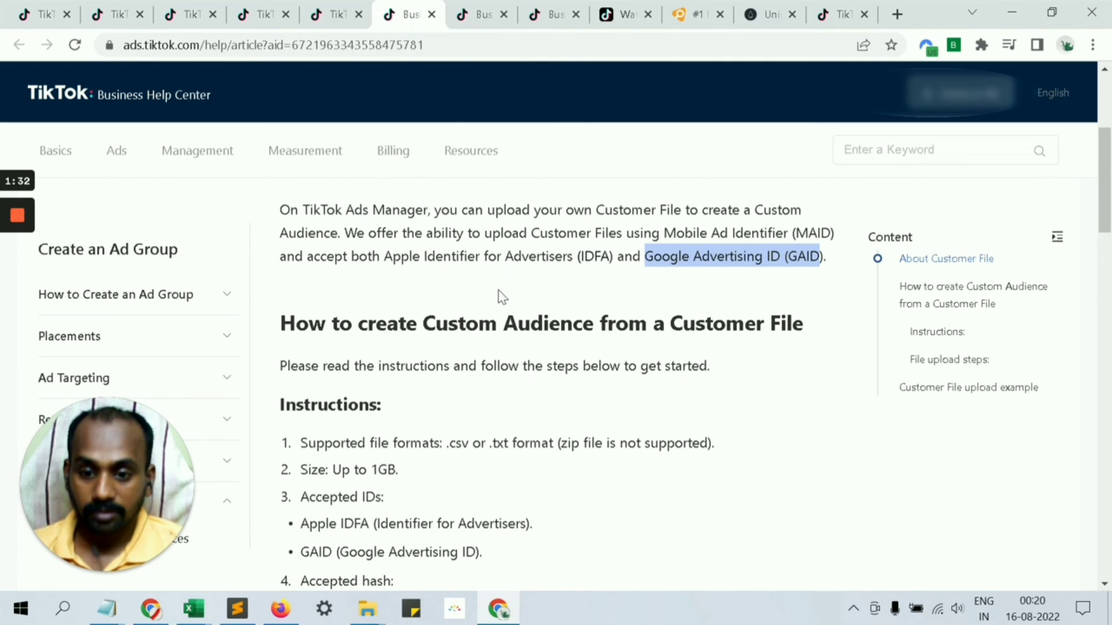
Return to the ad group settings and review the options under Interests & Behaviors
click(123, 8)
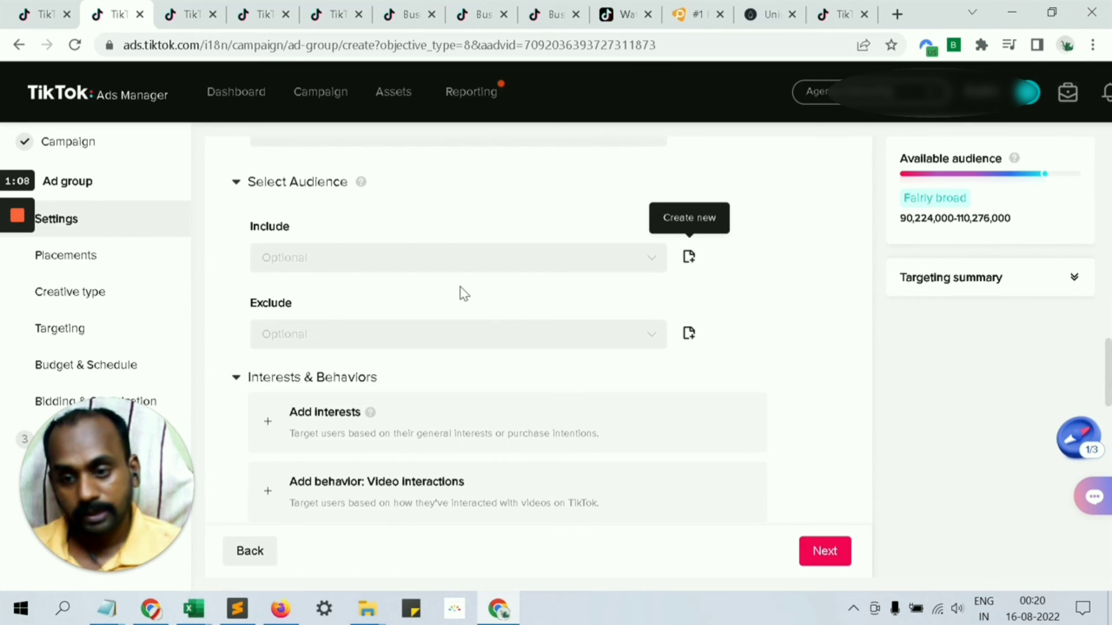
scroll(460, 294, down, 2)
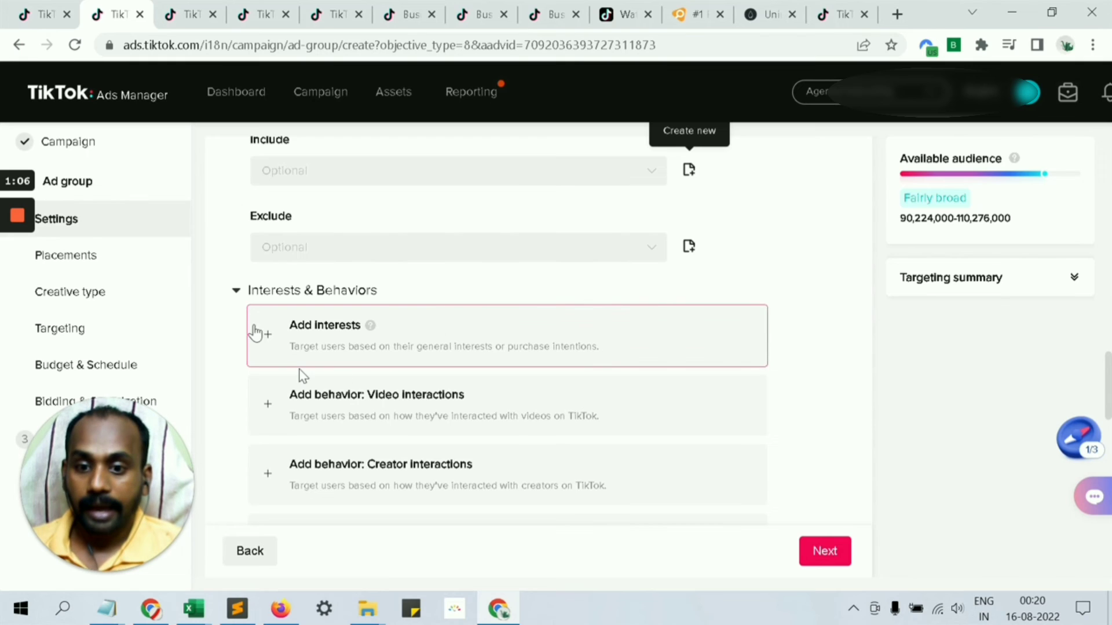
scroll(376, 341, down, 2)
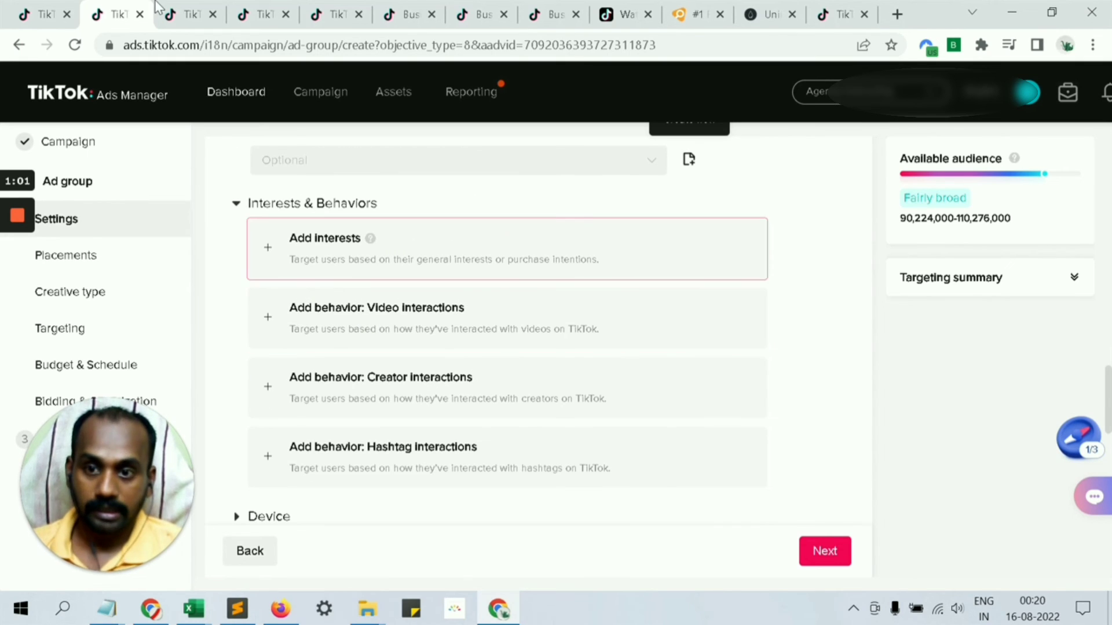
In the other ad group draft, clear the Fitness interest search and browse the interest categories, expanding Tech & Electronics and Cell Phones
click(267, 7)
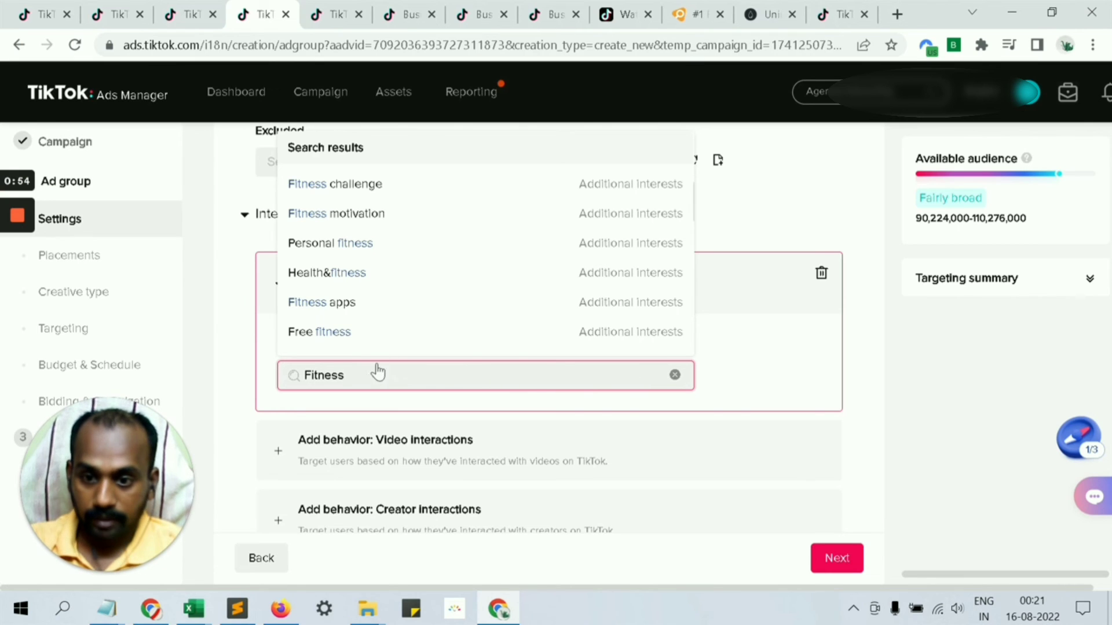
click(676, 376)
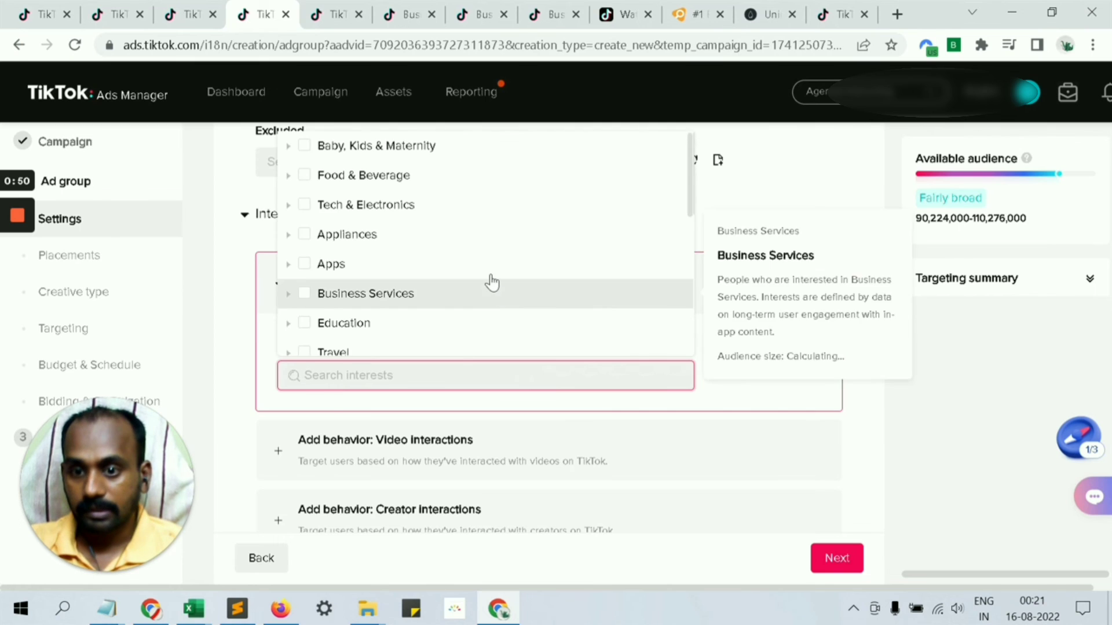
scroll(489, 280, up, 3)
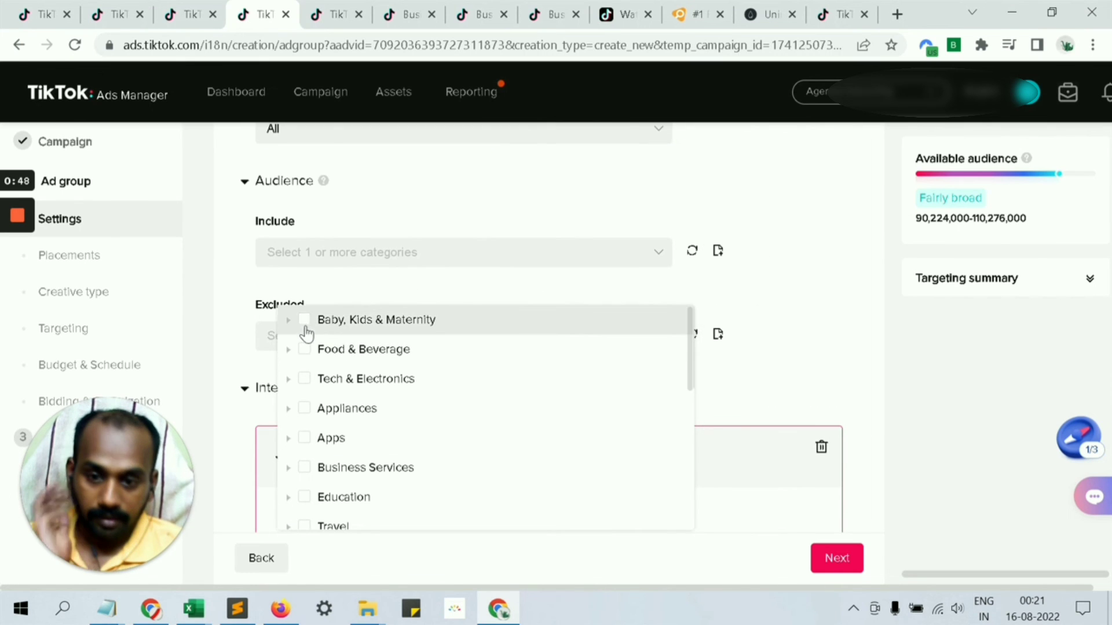
click(289, 379)
scroll(348, 400, down, 2)
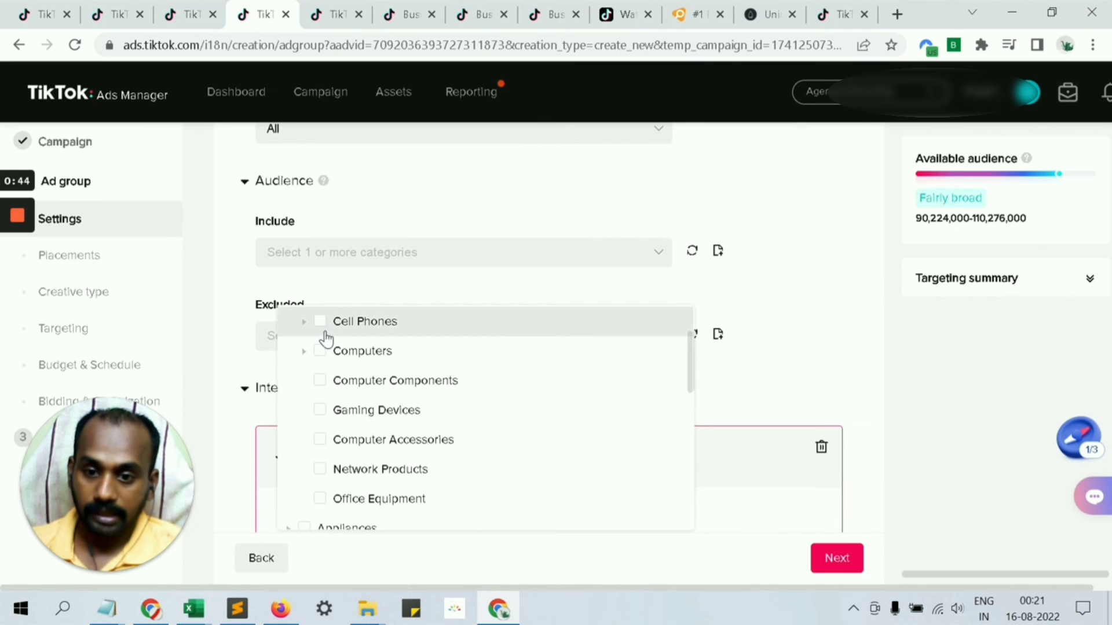
click(303, 325)
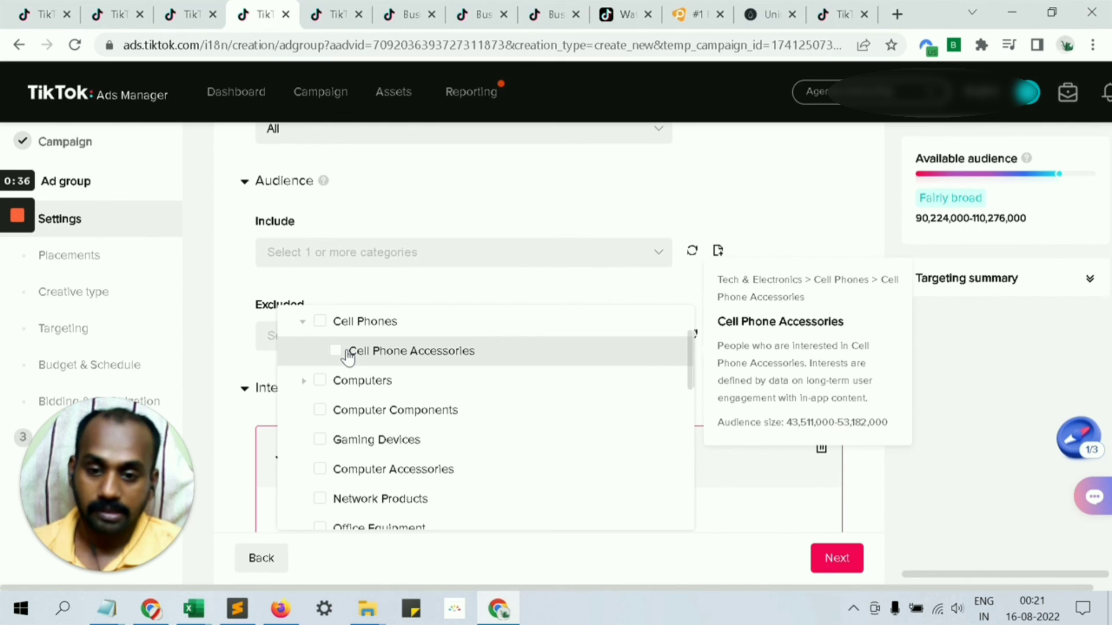
scroll(523, 389, down, 5)
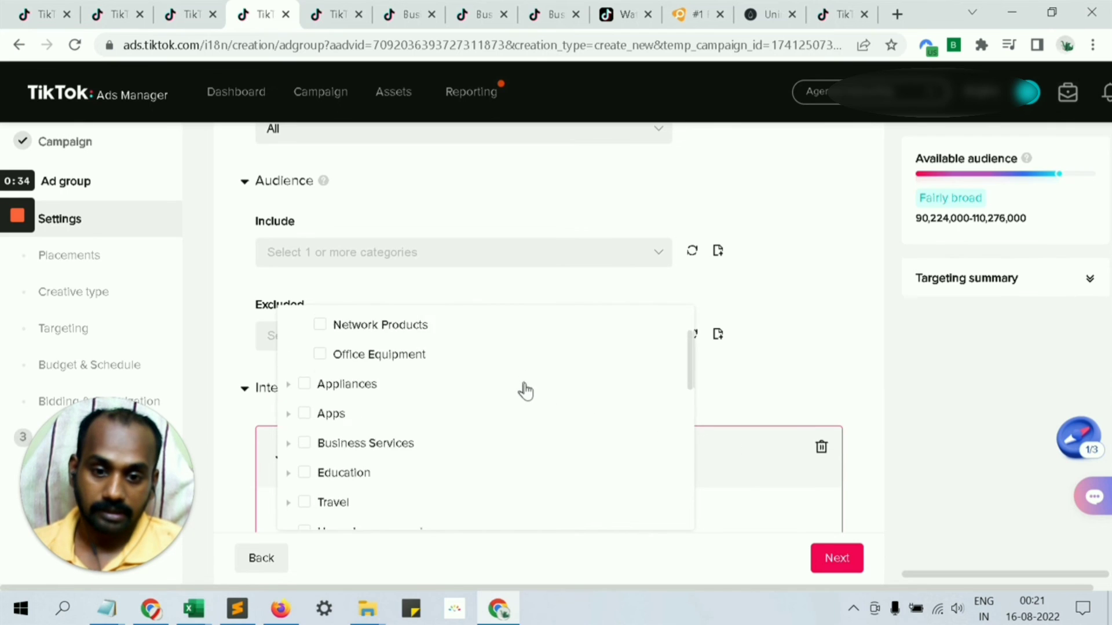
click(318, 127)
Return to the first ad group draft, review its behavior targeting options and enable targeting expansion
click(119, 14)
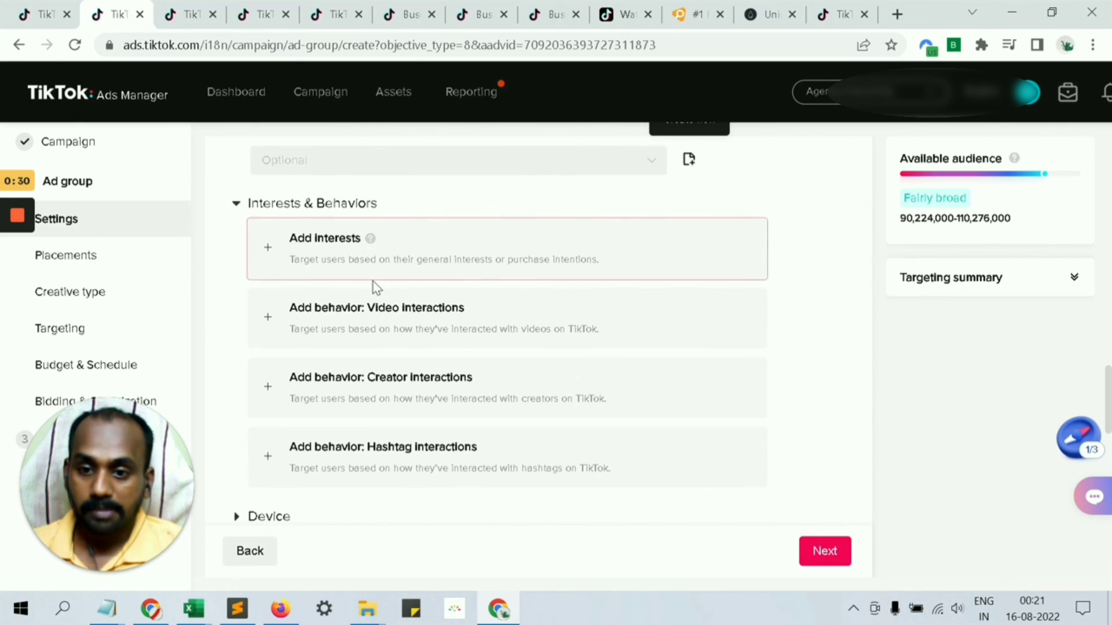
scroll(379, 275, up, 3)
scroll(382, 269, down, 4)
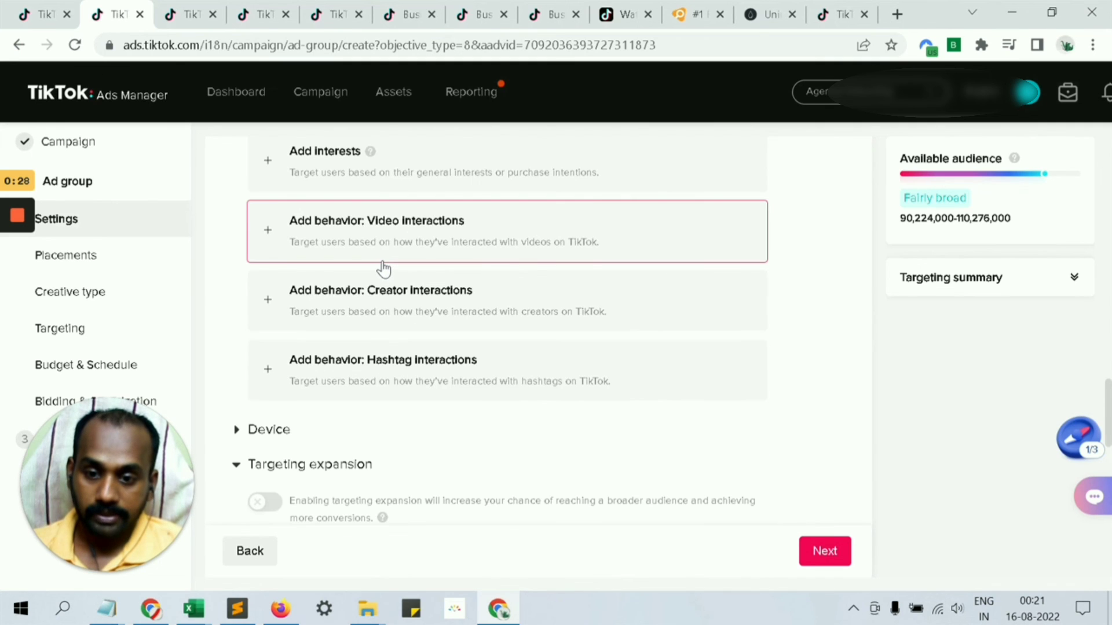
scroll(383, 270, down, 1)
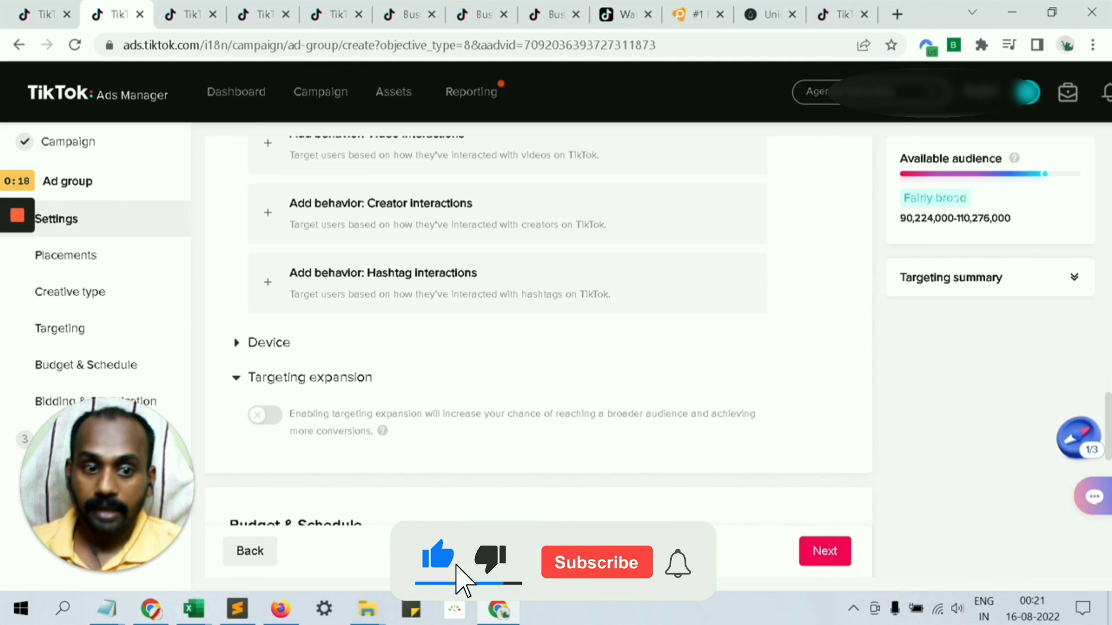
click(272, 415)
scroll(355, 389, down, 3)
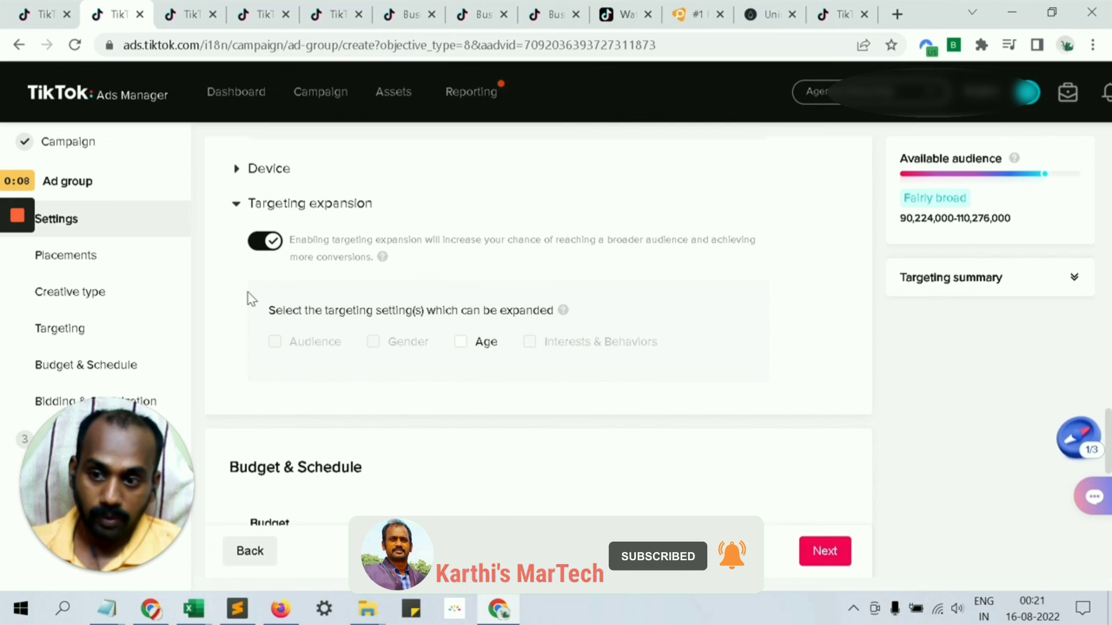
click(17, 216)
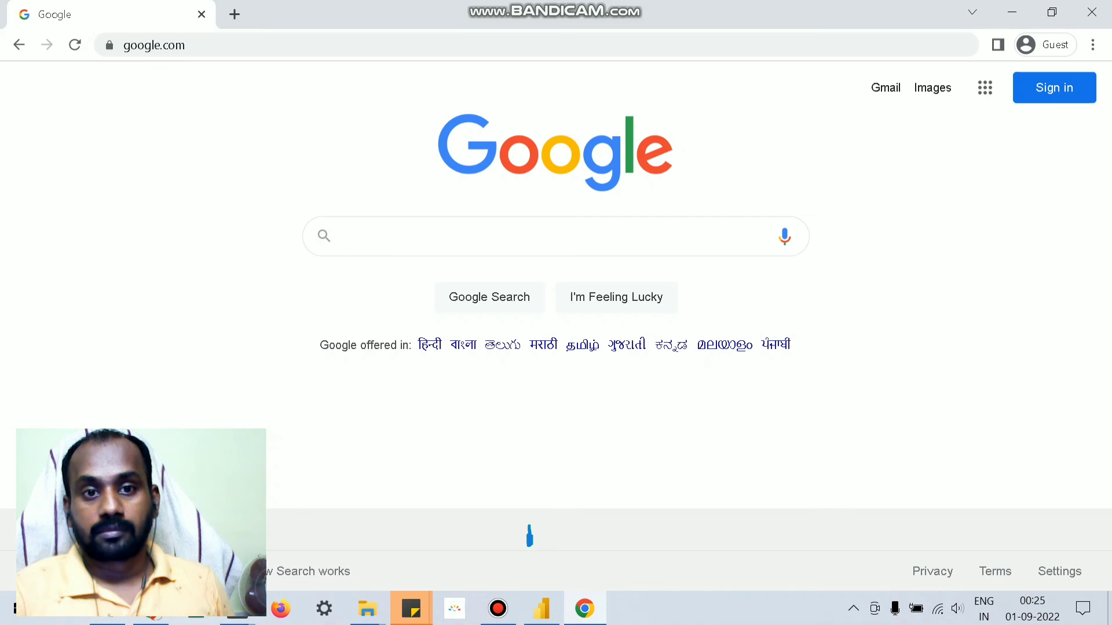